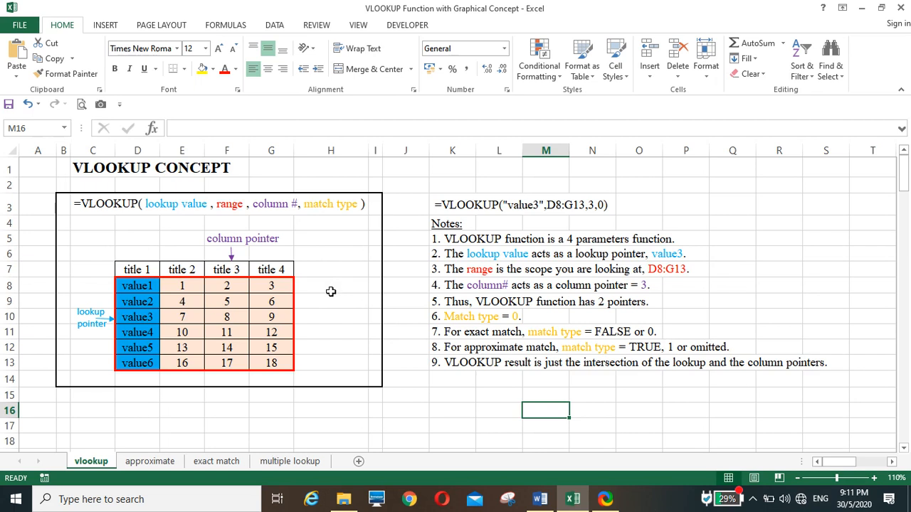
# Step: Remove the leading space before =VLOOKUP("value3",D8:G13,3,0) in K3 so the text becomes a working formula
pyautogui.click(441, 206)
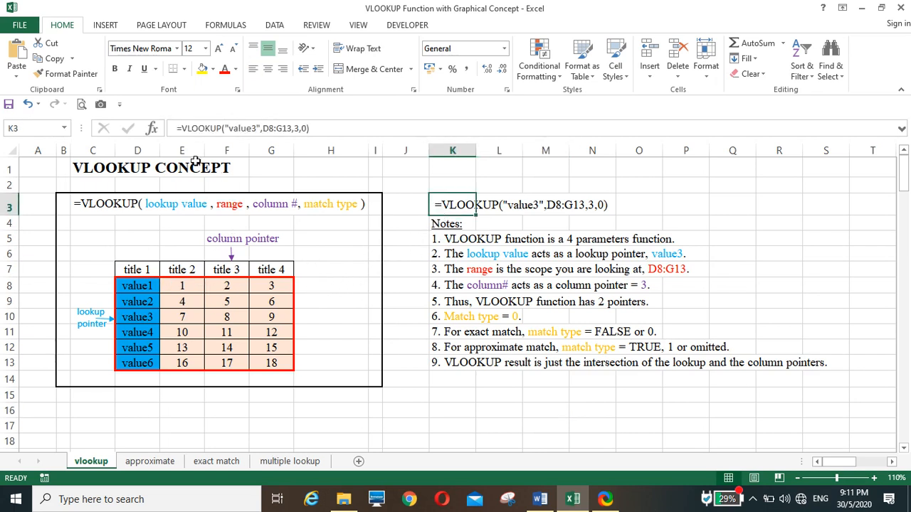
pyautogui.click(177, 128)
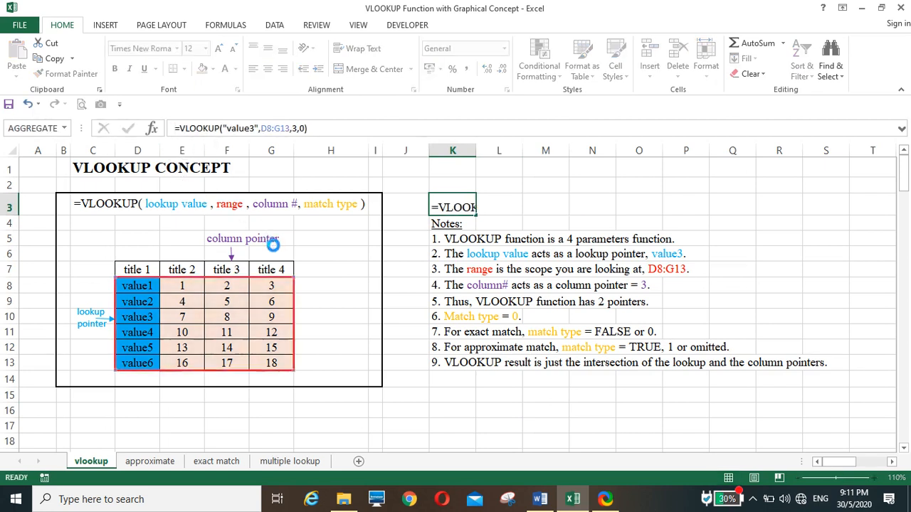
pyautogui.press('Return')
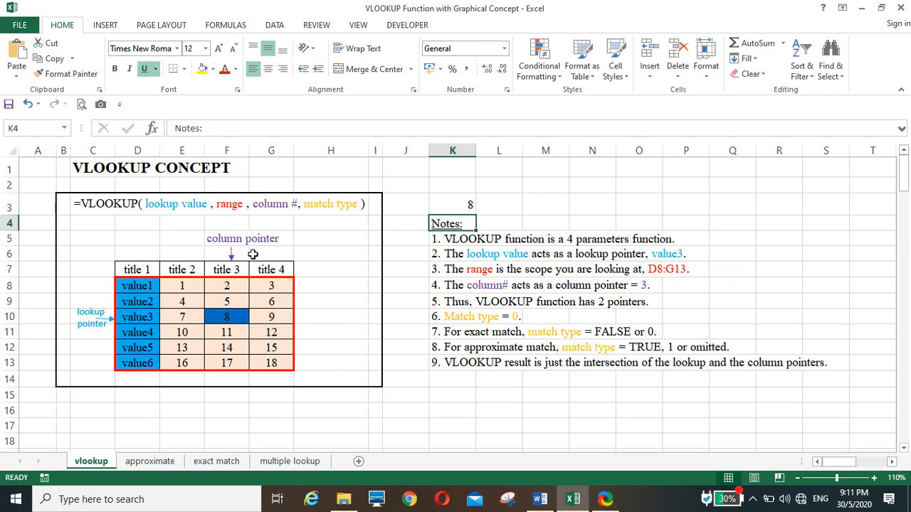
# Step: Change the lookup value in K3's VLOOKUP formula to "value1"
pyautogui.click(446, 203)
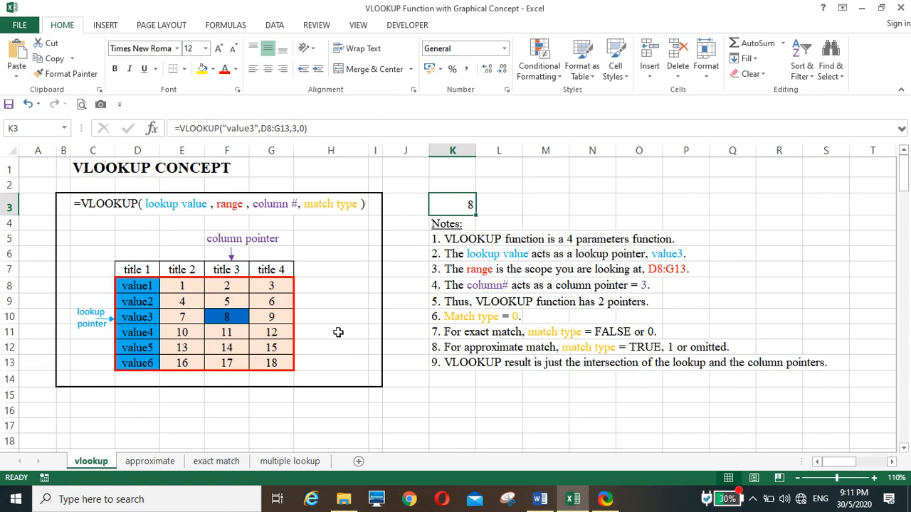
pyautogui.click(254, 128)
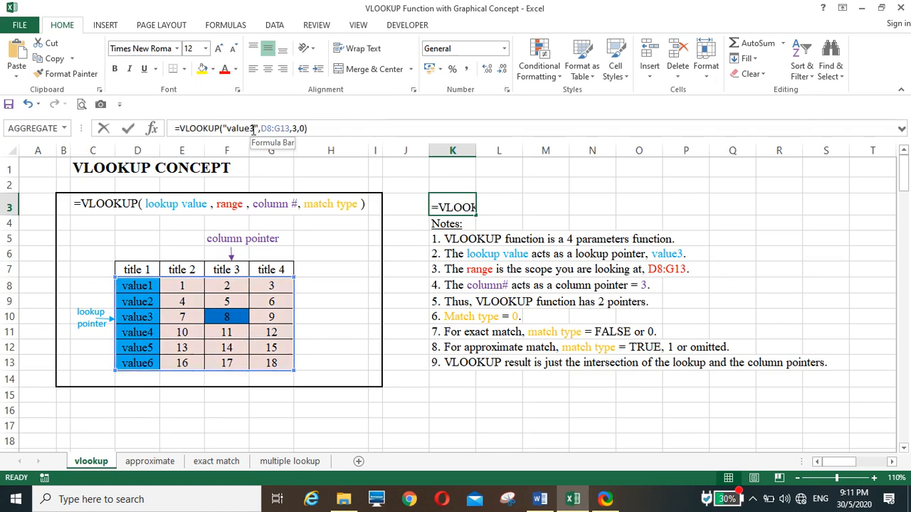
pyautogui.click(251, 128)
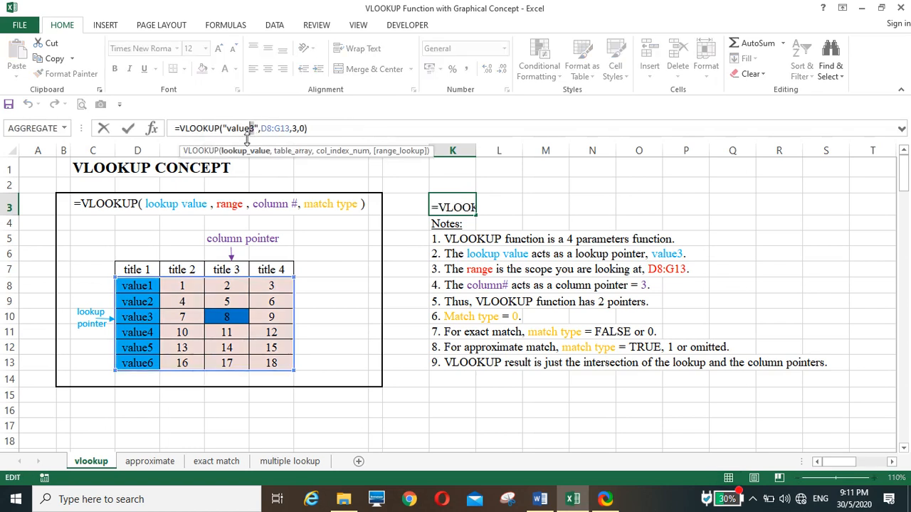
pyautogui.press('BackSpace')
pyautogui.write('1')
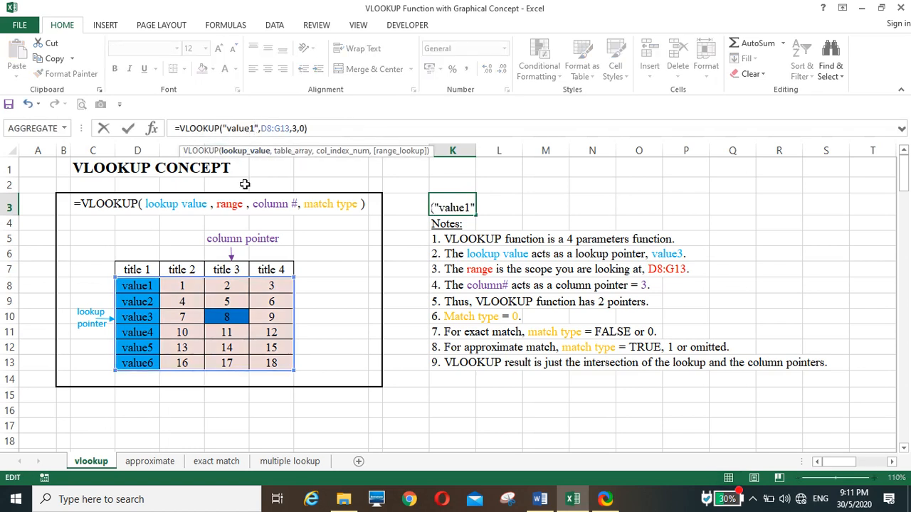
pyautogui.press('Return')
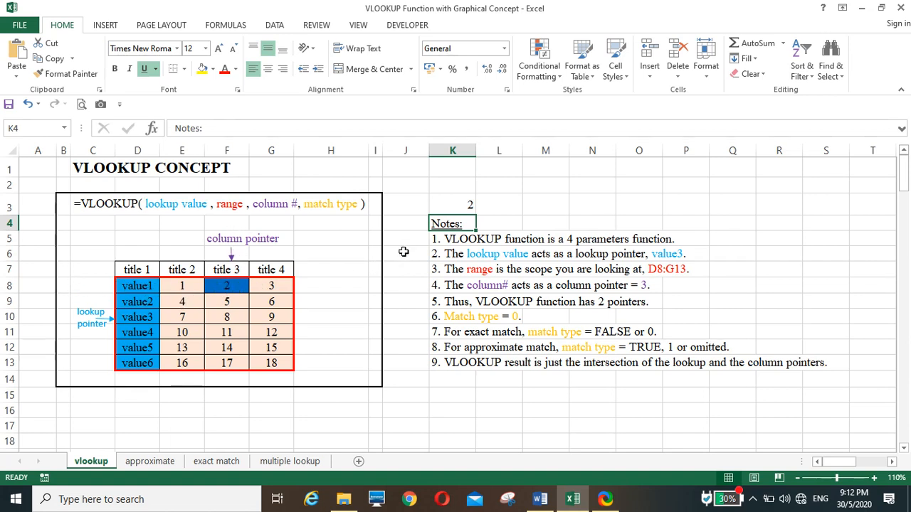
# Step: Change the column number in K3's VLOOKUP formula so it returns the value from the title 4 column
pyautogui.click(438, 208)
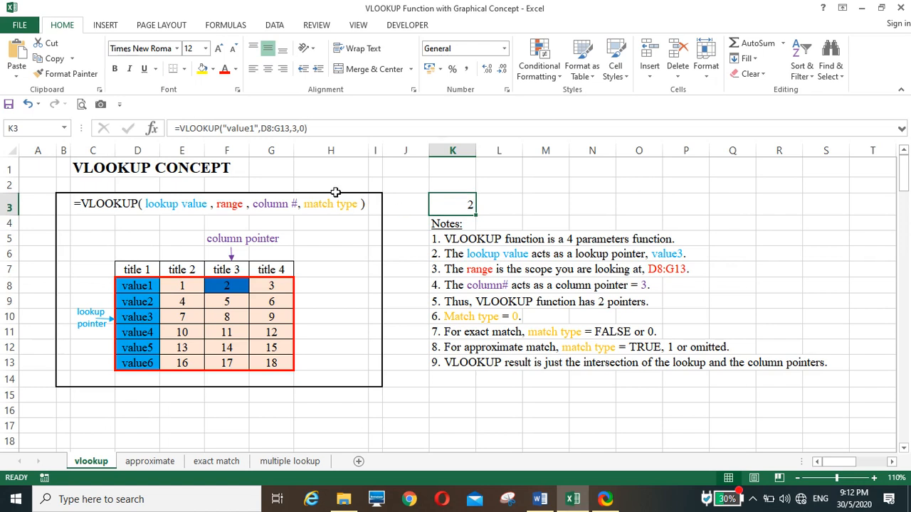
pyautogui.click(297, 130)
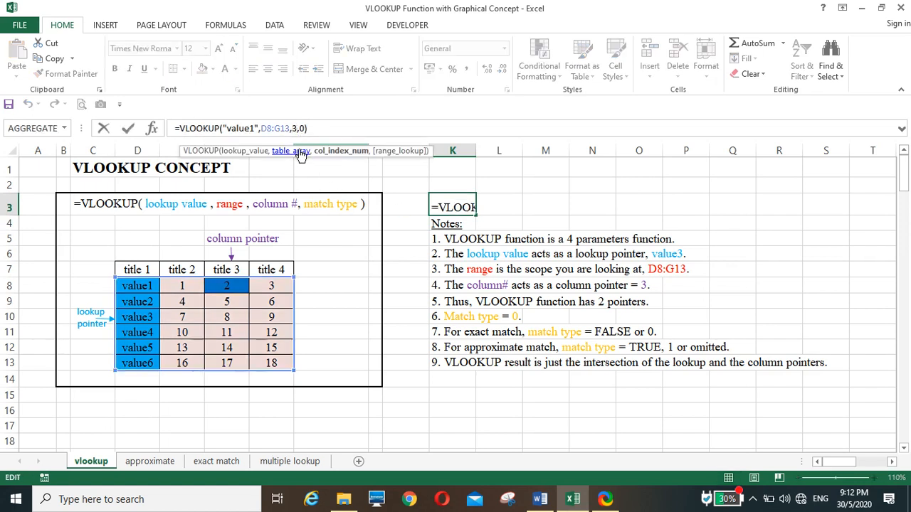
pyautogui.press('End')
pyautogui.press('Return')
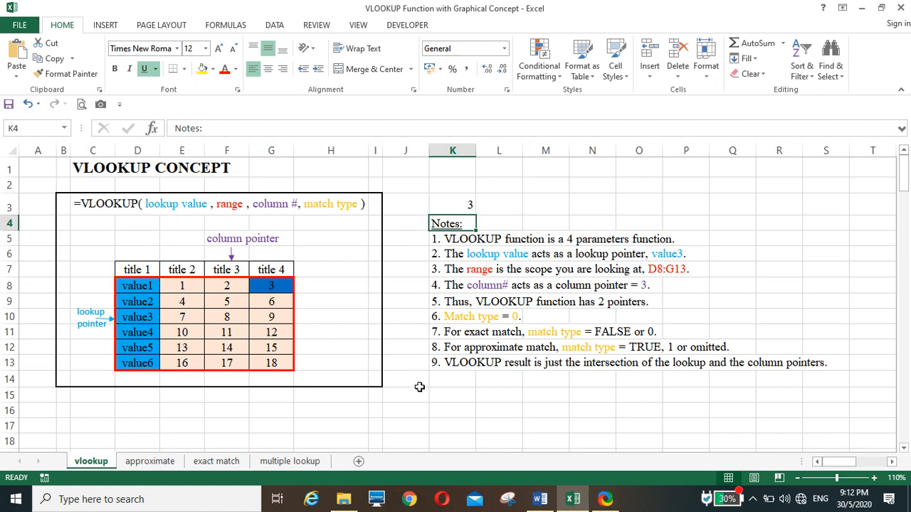
pyautogui.click(419, 385)
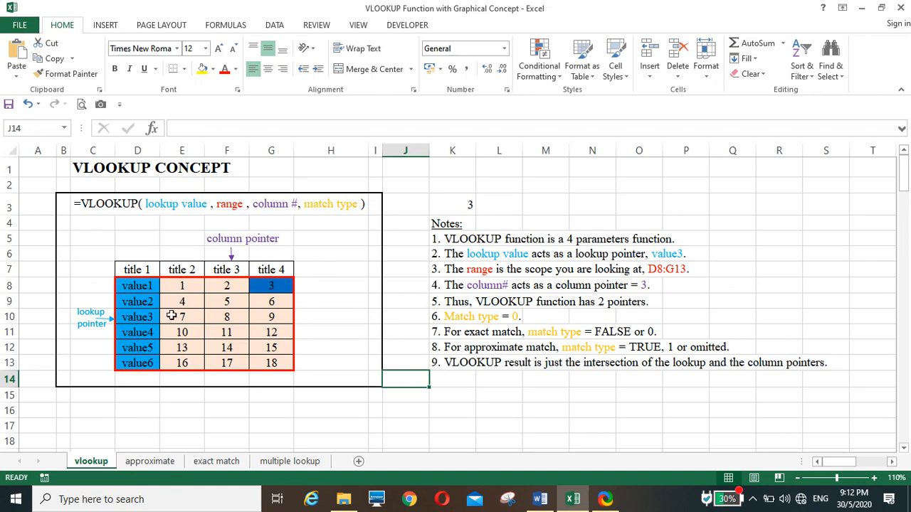
# Step: On the approximate sheet, enter =vlookup(F9,C6:D11,2) in G9 to grade the mark with the match type omitted
pyautogui.click(150, 461)
pyautogui.click(210, 389)
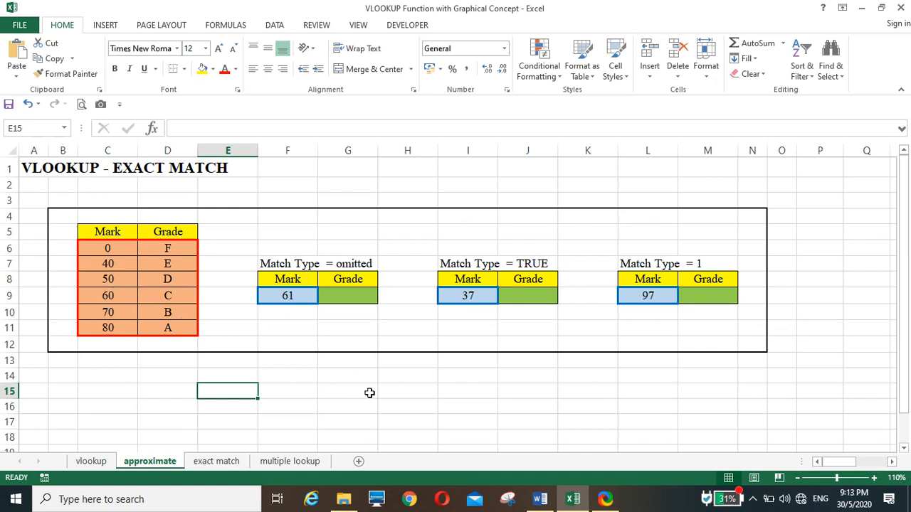
pyautogui.click(287, 296)
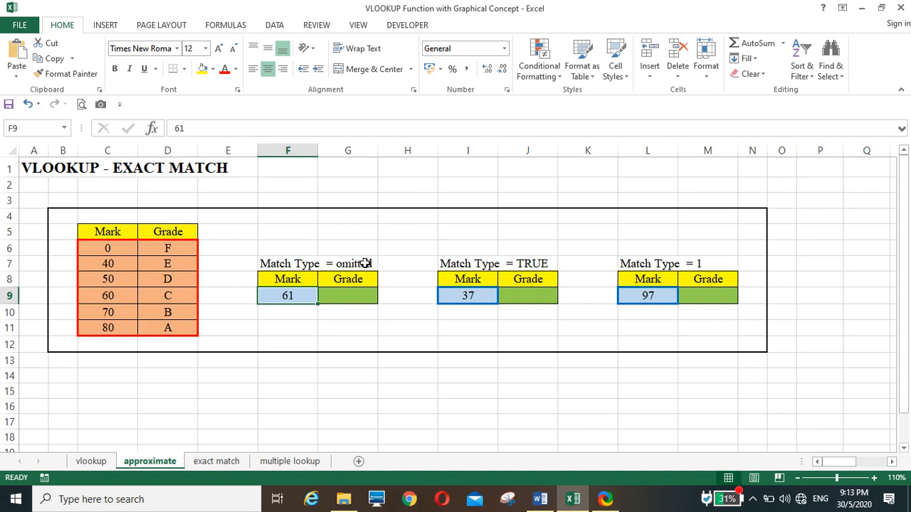
pyautogui.click(346, 296)
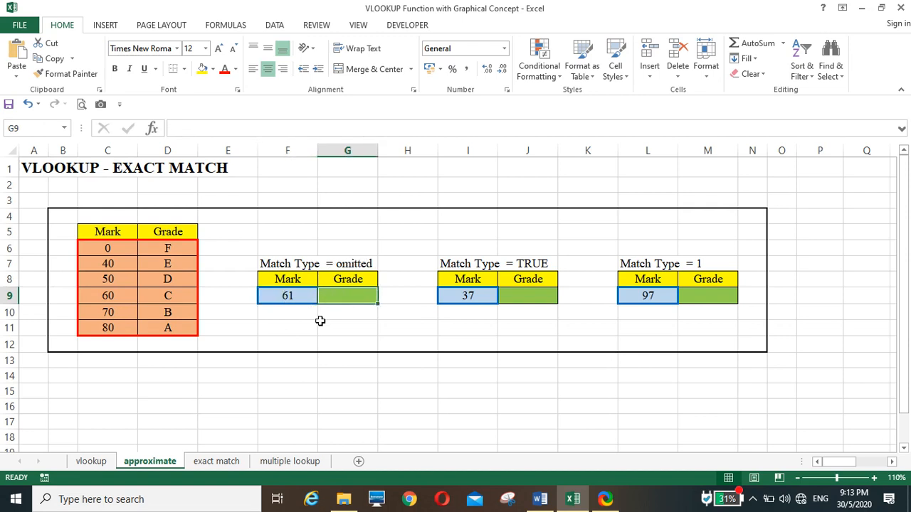
pyautogui.write('=vl')
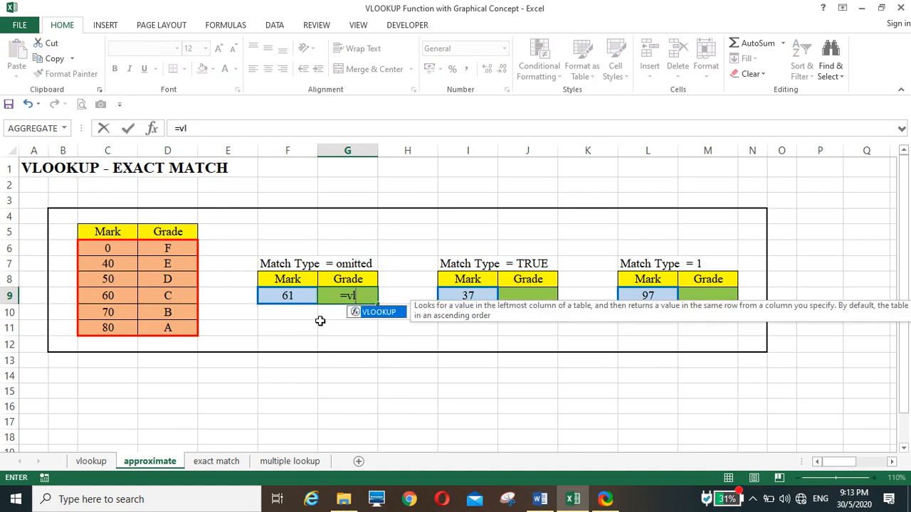
pyautogui.write('ookup(')
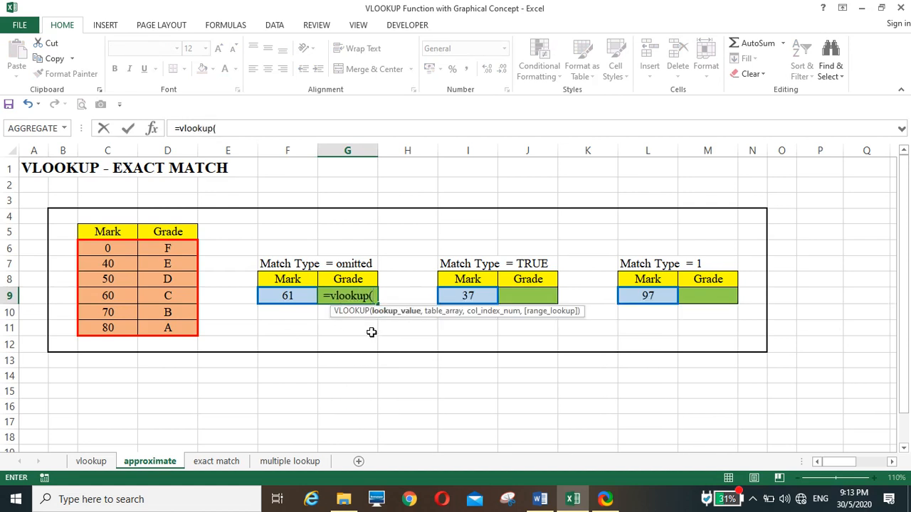
pyautogui.click(286, 297)
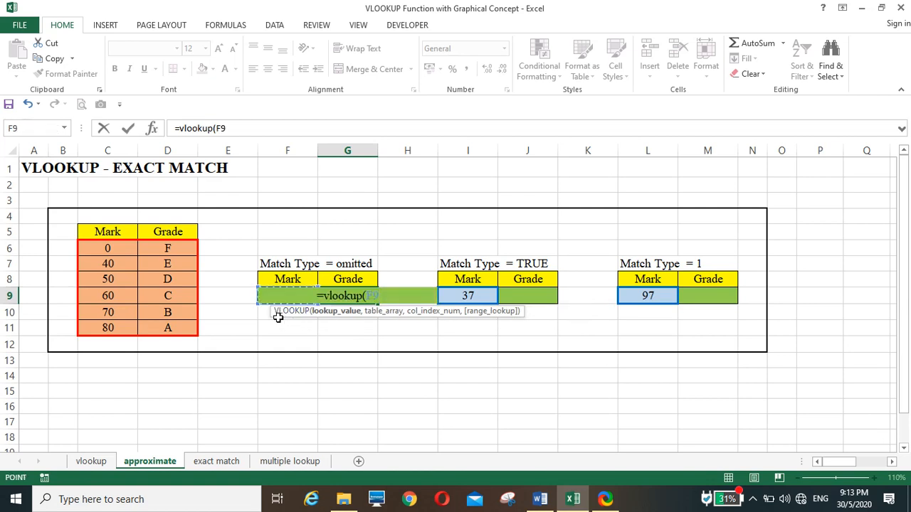
pyautogui.write(',')
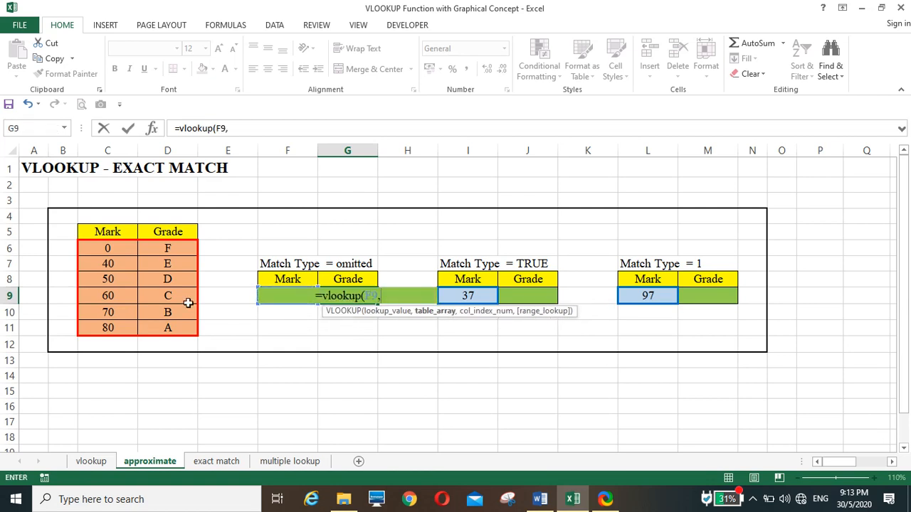
pyautogui.moveTo(99, 249); pyautogui.dragTo(180, 328)
pyautogui.write(',')
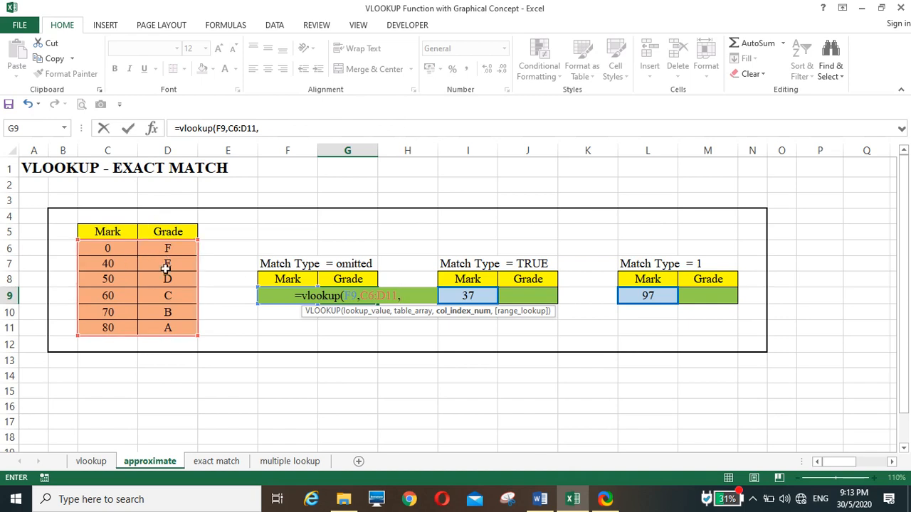
pyautogui.write('2')
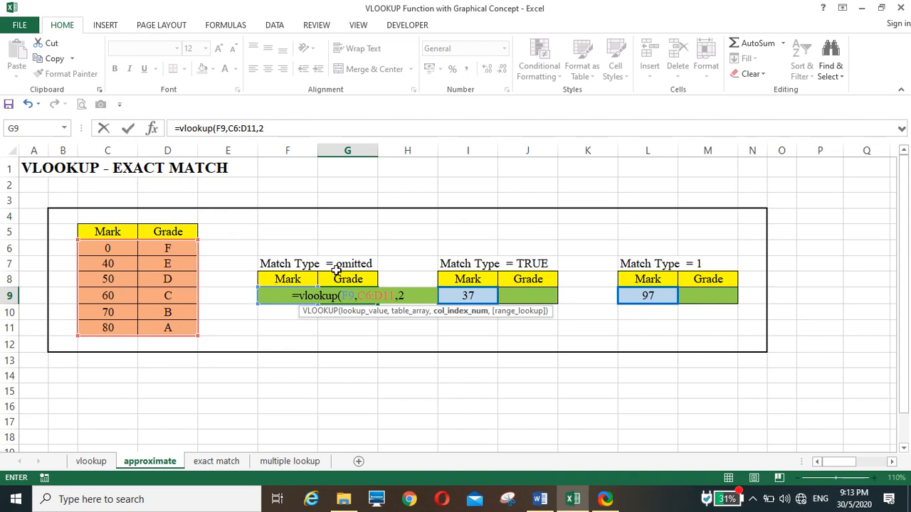
pyautogui.write(')')
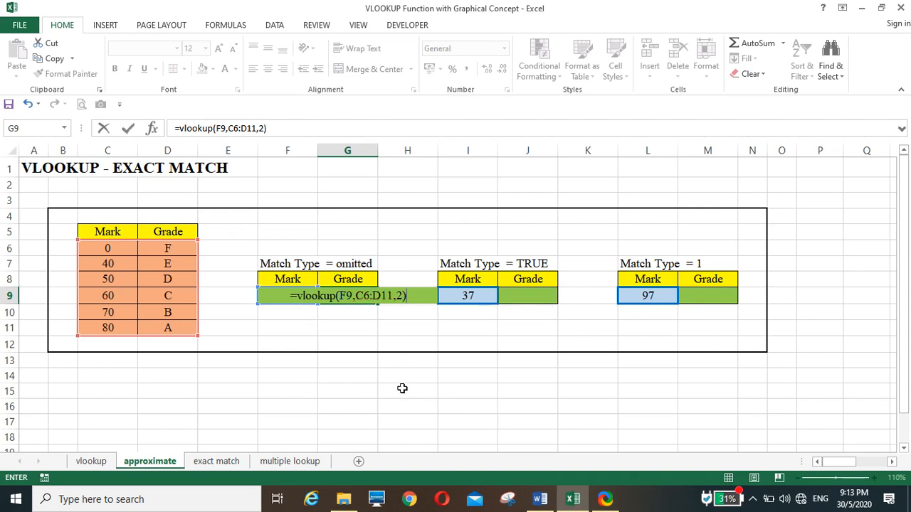
pyautogui.press('Return')
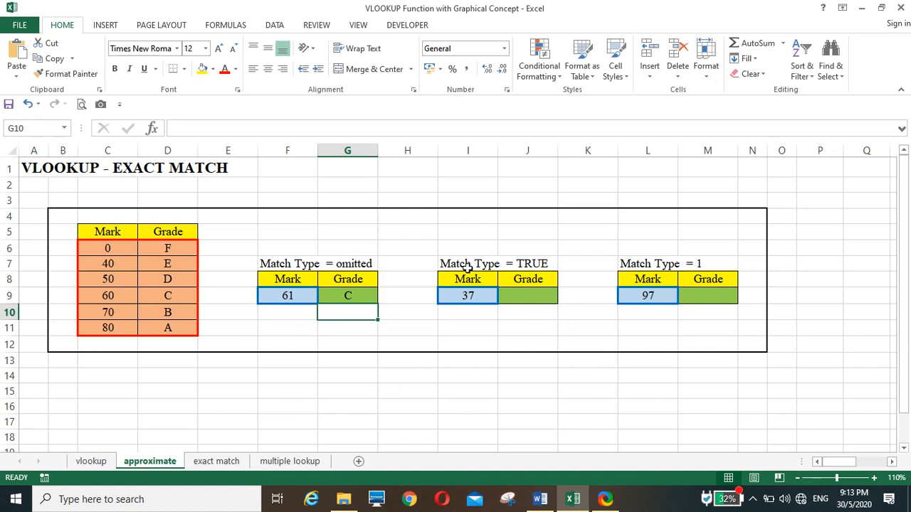
# Step: Enter =vlookup(I9,C6:D11,2,true) in J9 to grade the mark in the Match Type = TRUE table
pyautogui.click(527, 296)
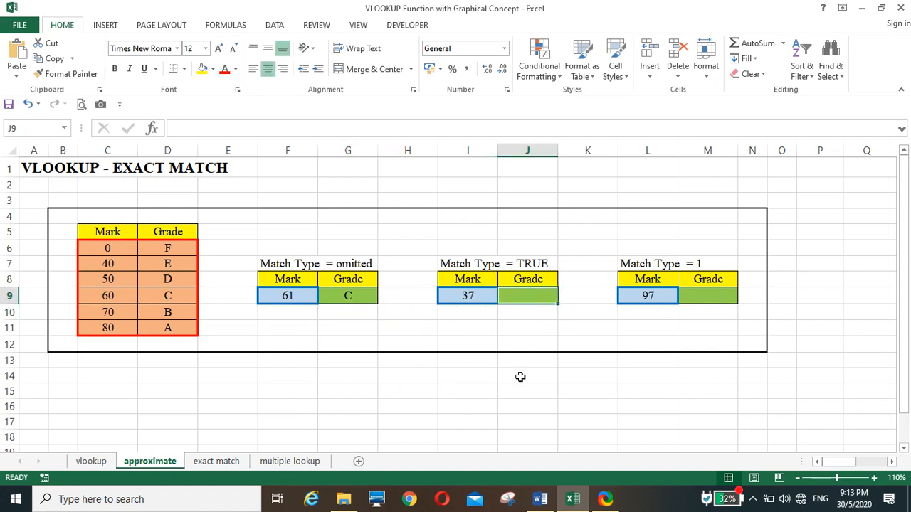
pyautogui.write('=')
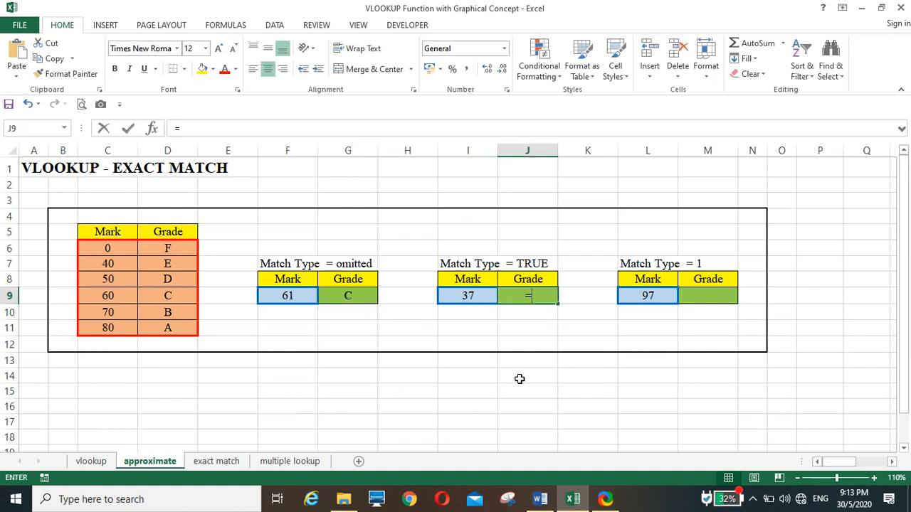
pyautogui.write('ma')
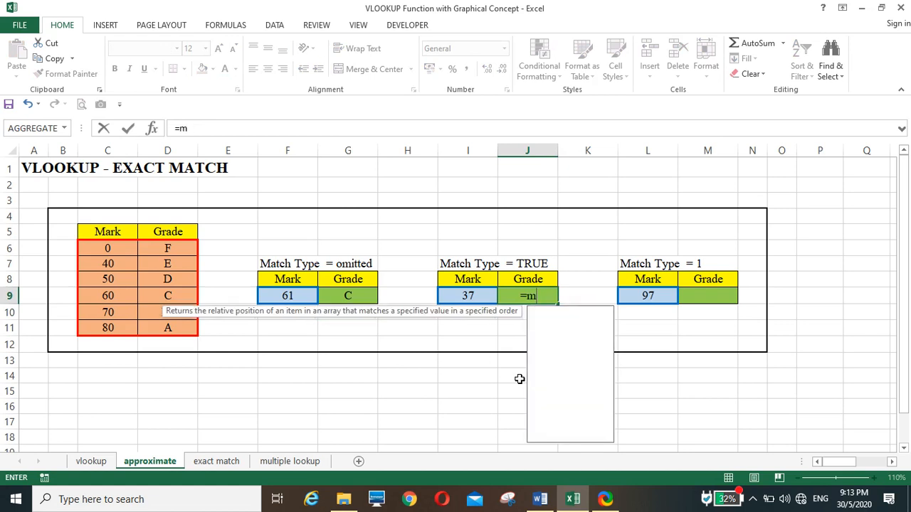
pyautogui.press('BackSpace')
pyautogui.press('BackSpace')
pyautogui.write('vlookup')
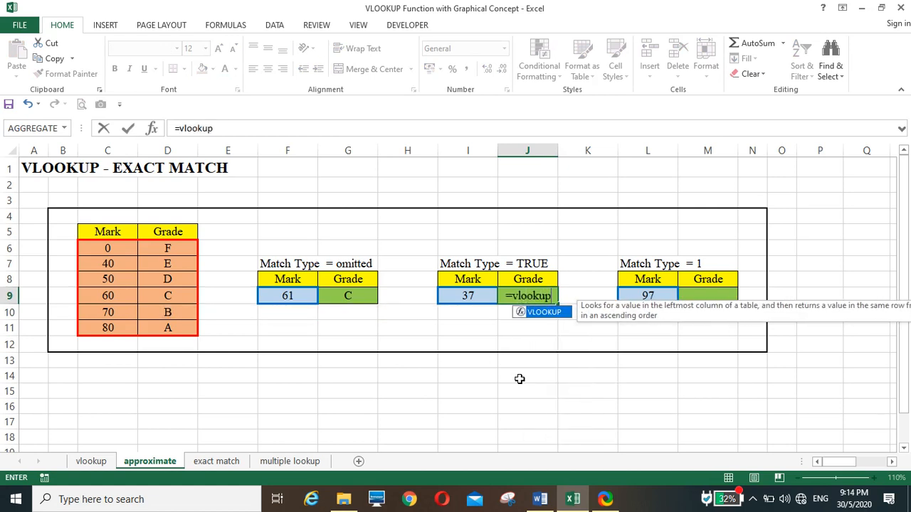
pyautogui.write('(')
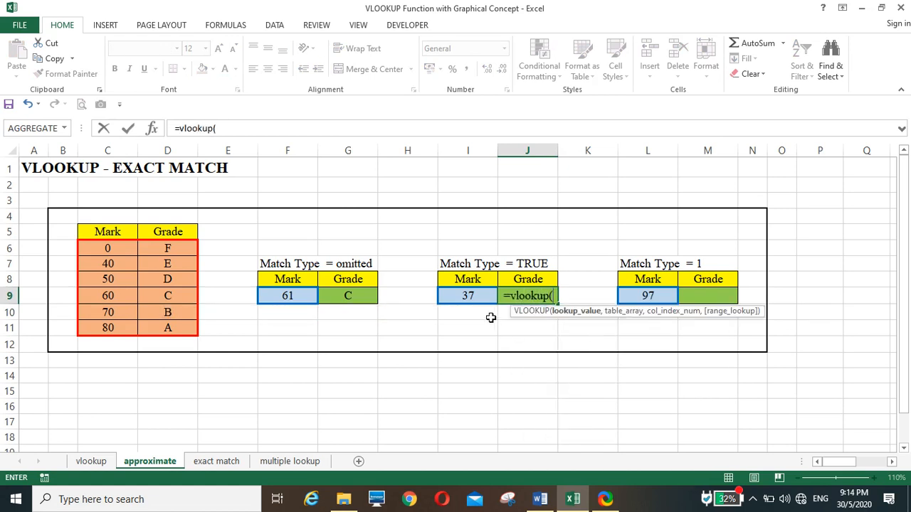
pyautogui.click(476, 297)
pyautogui.write(',')
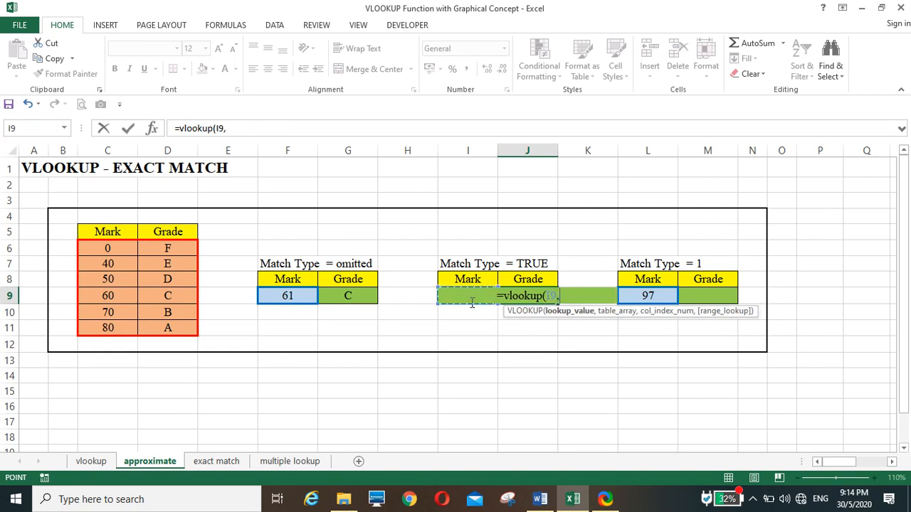
pyautogui.moveTo(109, 245); pyautogui.dragTo(186, 328)
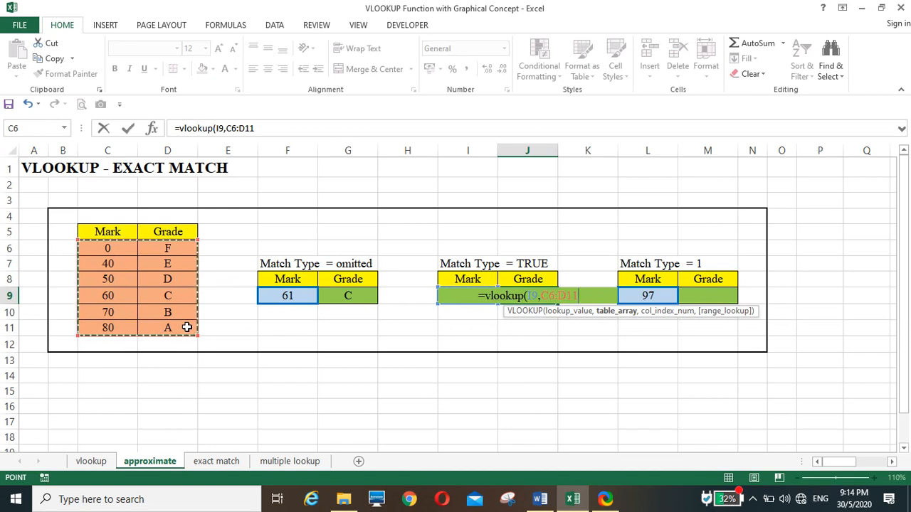
pyautogui.write(',')
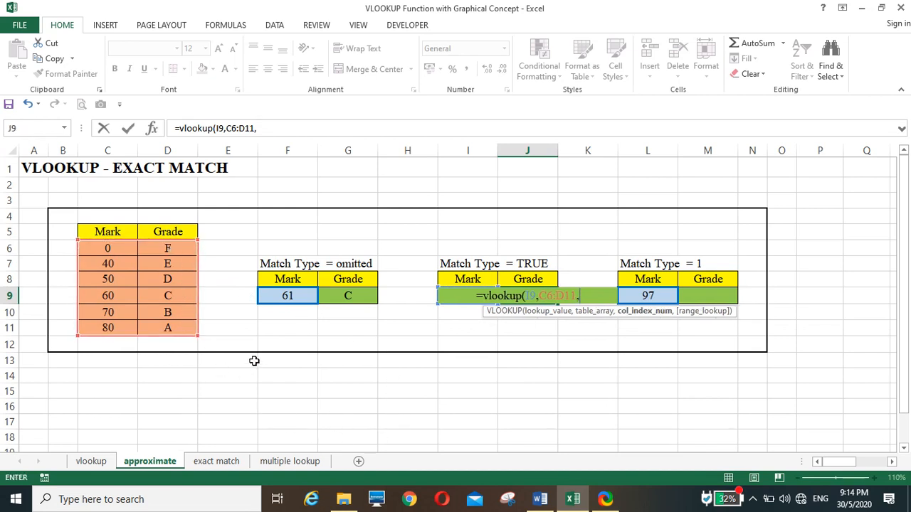
pyautogui.write('2,')
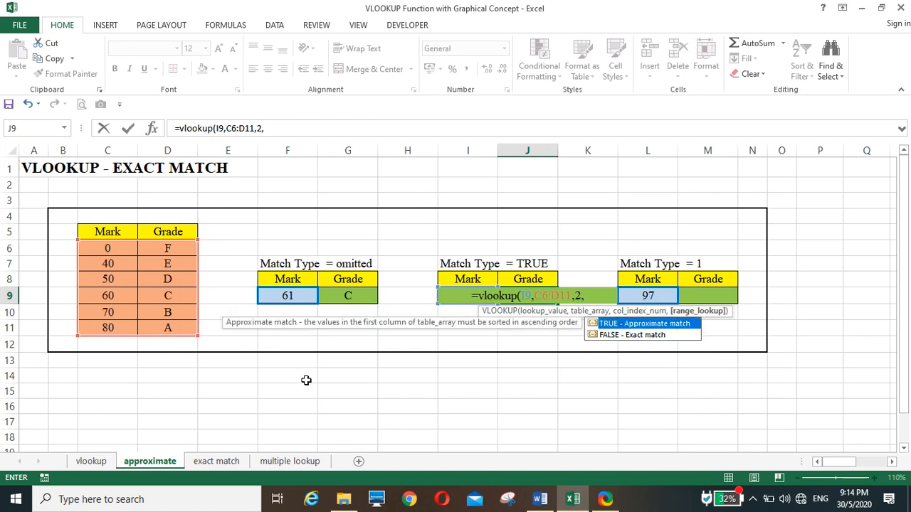
pyautogui.write('true')
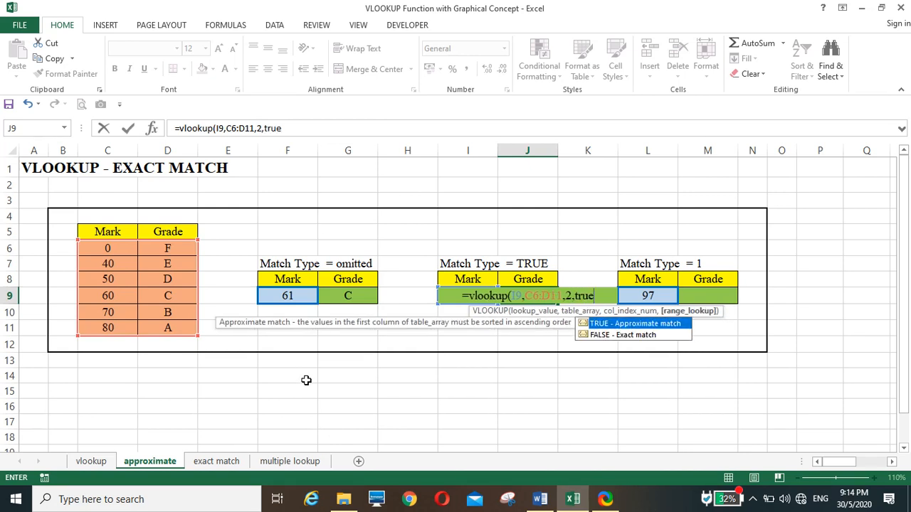
pyautogui.write(')')
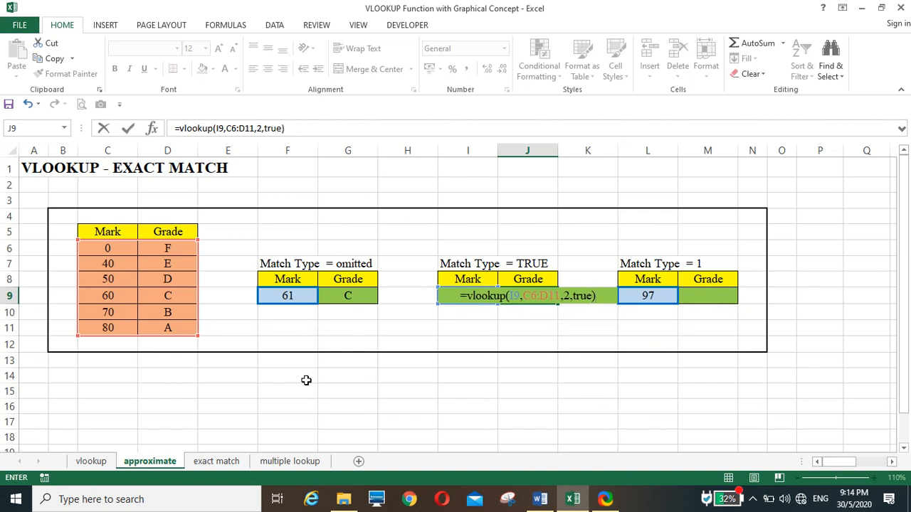
pyautogui.press('Return')
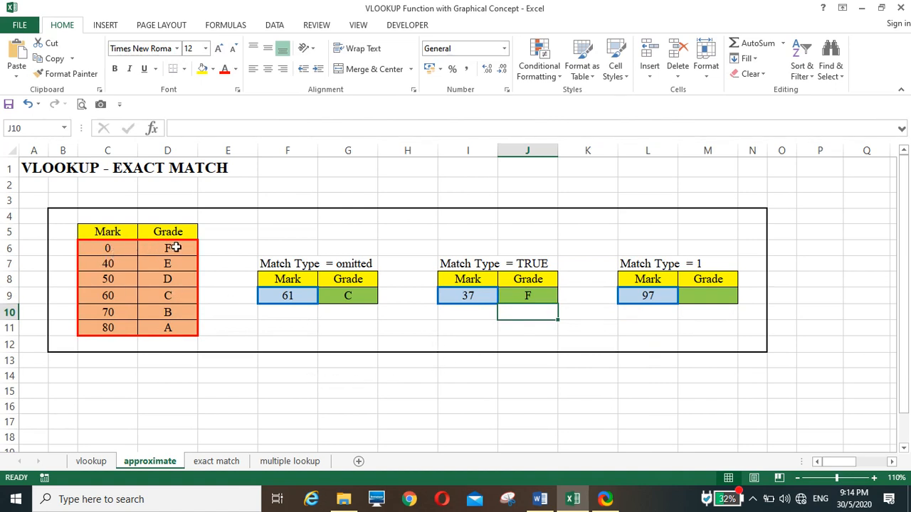
# Step: Enter =vlookup(L9,C6:D11,2,1) in M9 to grade the mark in the Match Type = 1 table
pyautogui.click(700, 299)
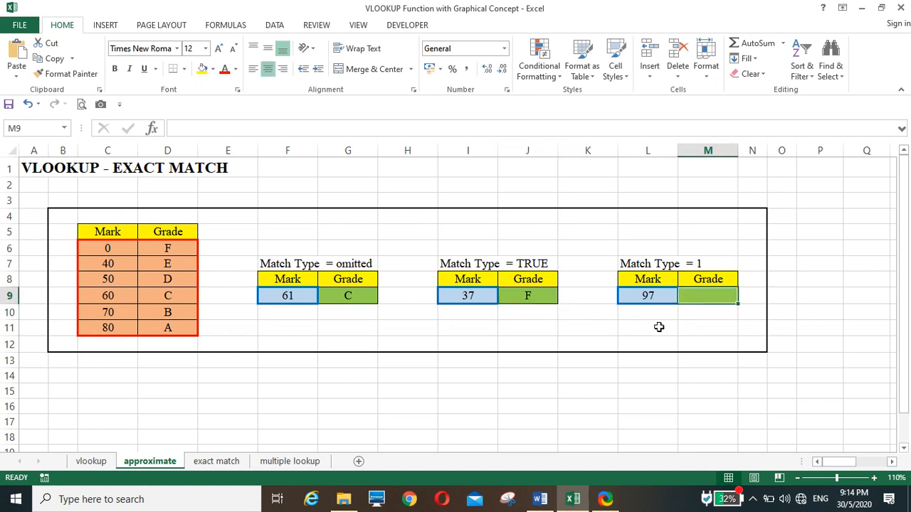
pyautogui.write('=vlo')
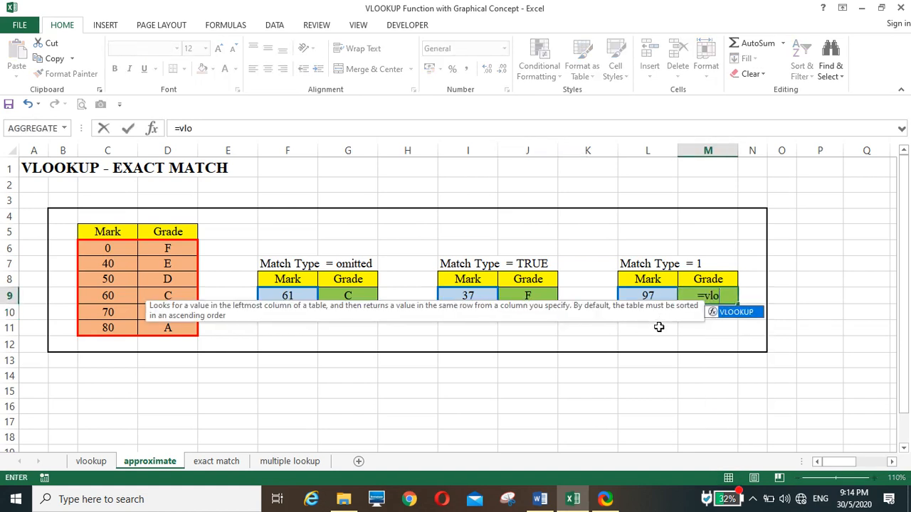
pyautogui.write('okup(')
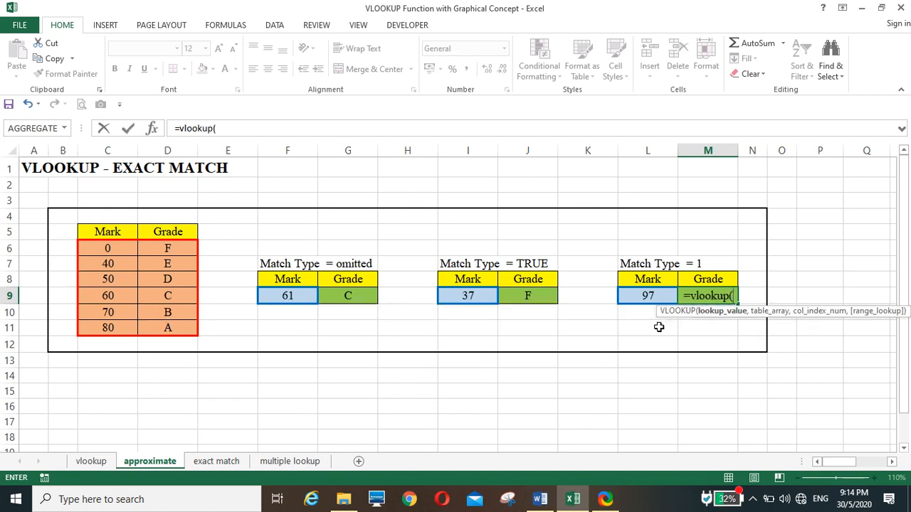
pyautogui.click(642, 298)
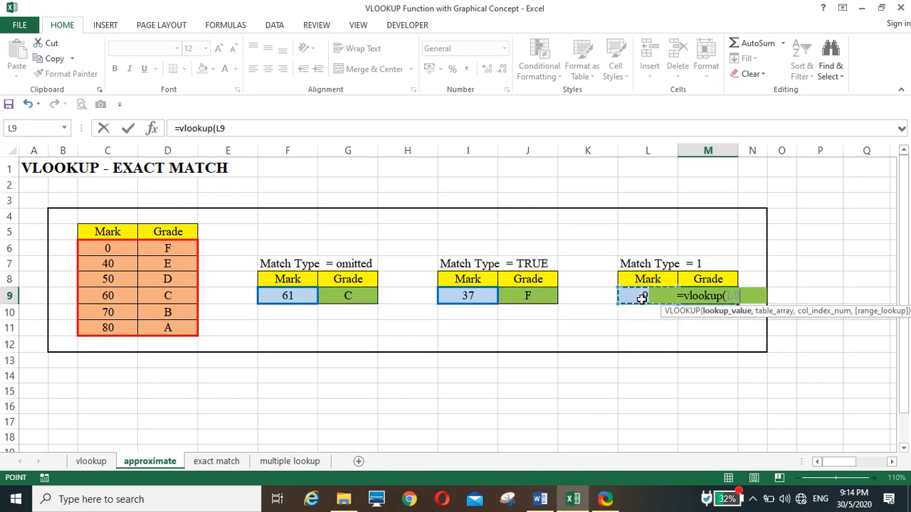
pyautogui.write(',')
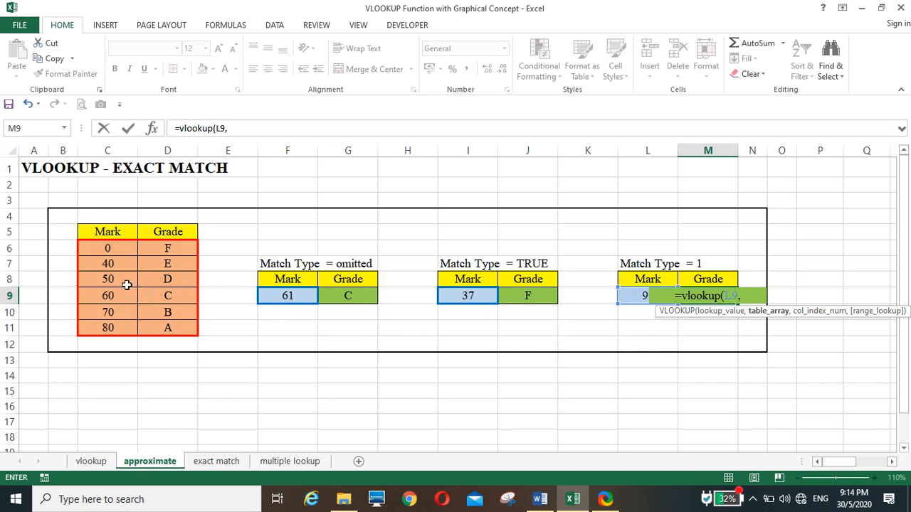
pyautogui.moveTo(110, 249); pyautogui.dragTo(164, 327)
pyautogui.write(',')
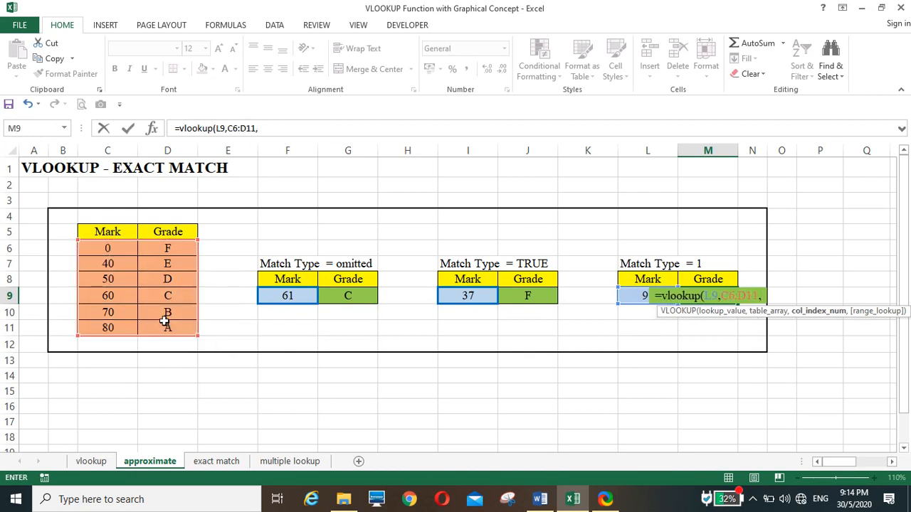
pyautogui.write('2,')
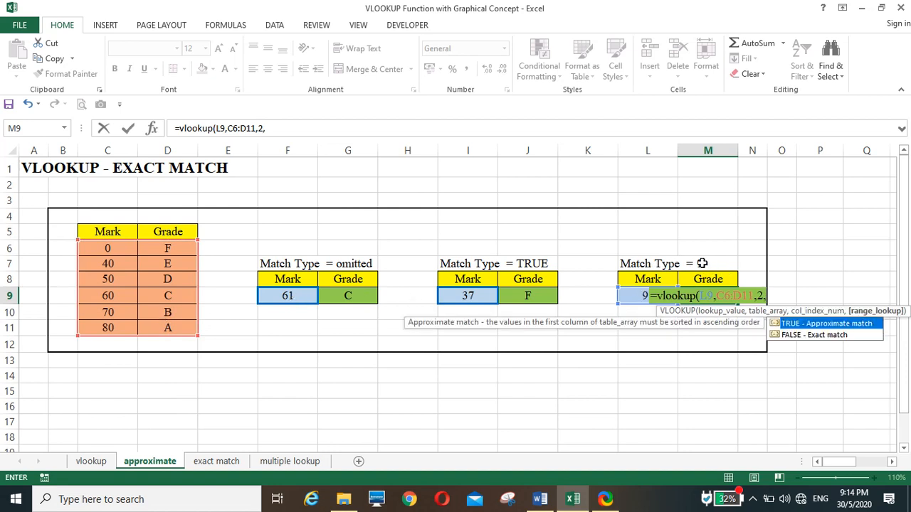
pyautogui.write('1)')
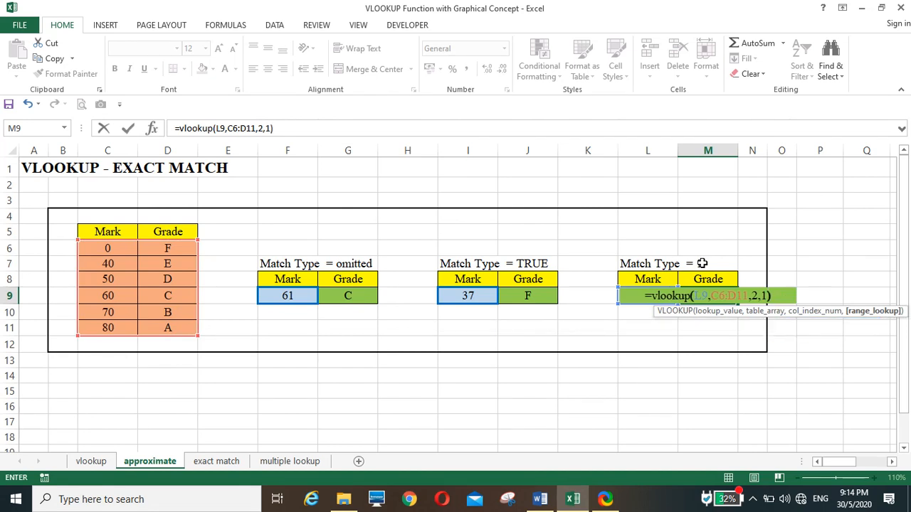
pyautogui.press('Return')
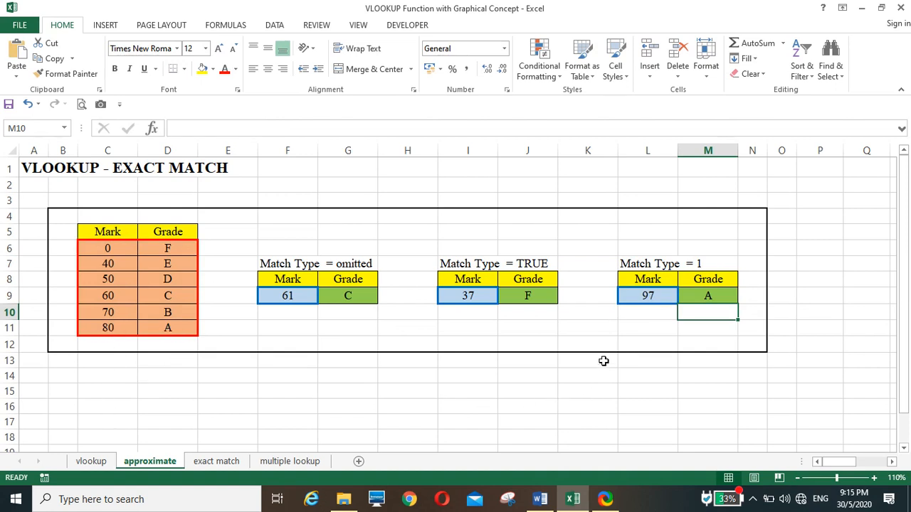
pyautogui.click(695, 330)
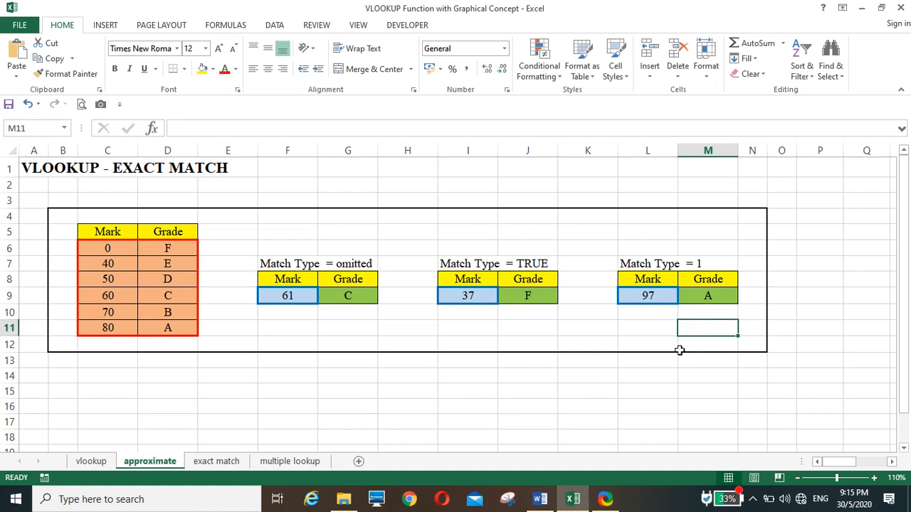
# Step: On the exact match sheet, enter =vlookup(I7,C7:F13,2,false) in J7 to look up Shirt7's color
pyautogui.click(206, 462)
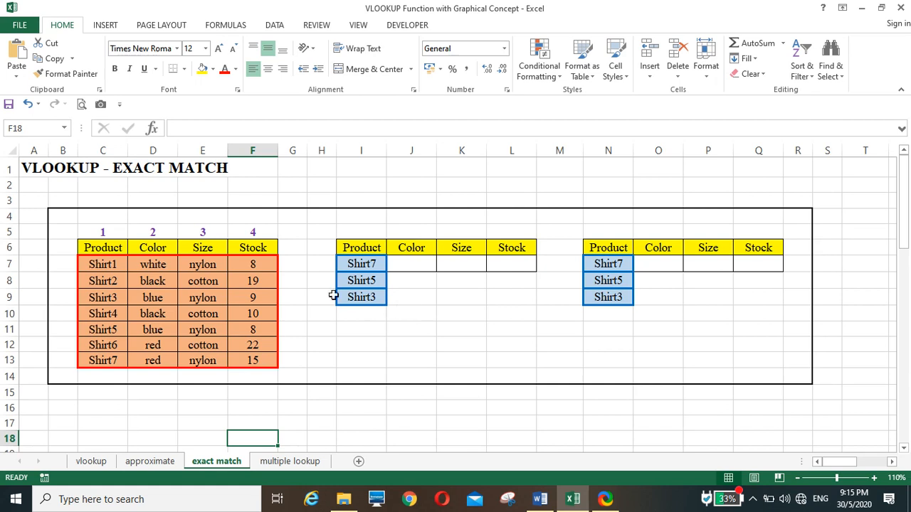
pyautogui.click(416, 261)
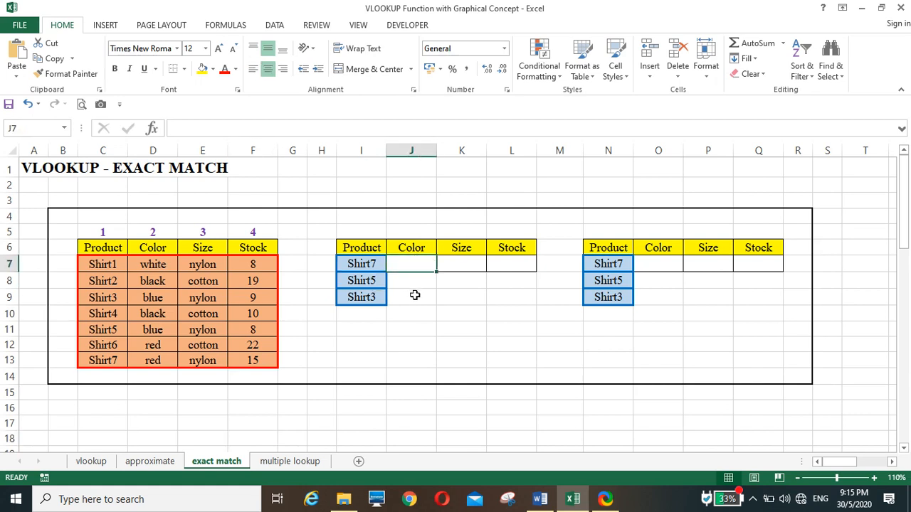
pyautogui.write('=vl')
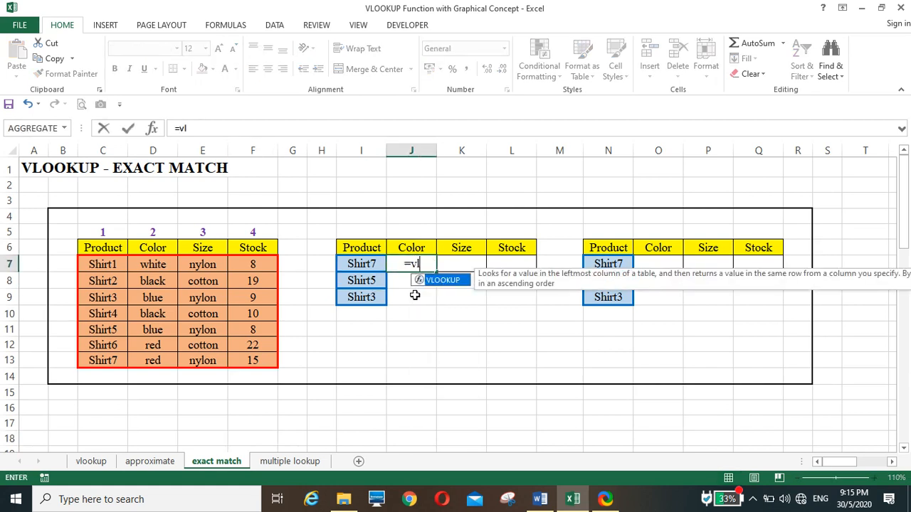
pyautogui.write('ookup(')
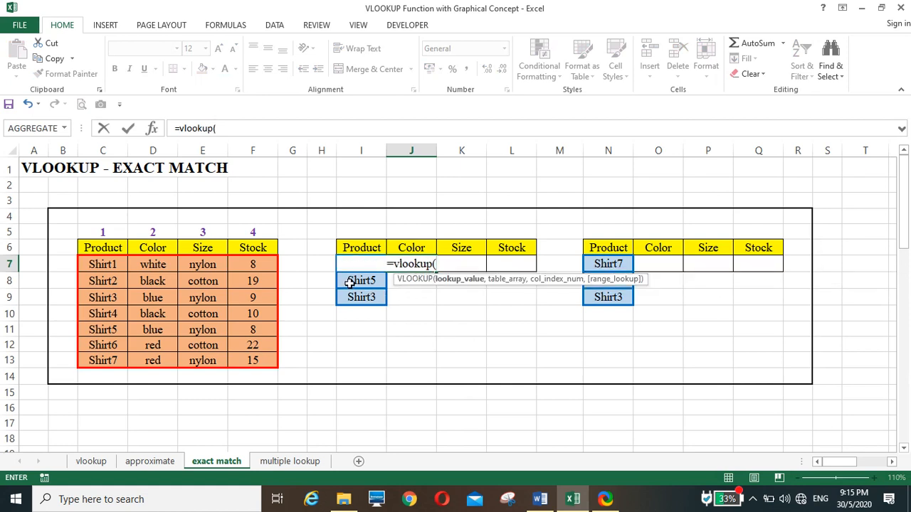
pyautogui.press('Left')
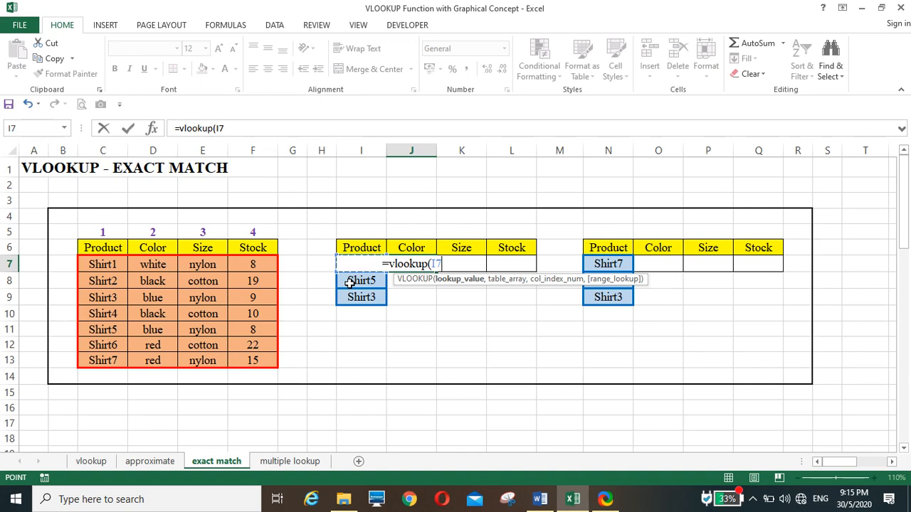
pyautogui.write(',')
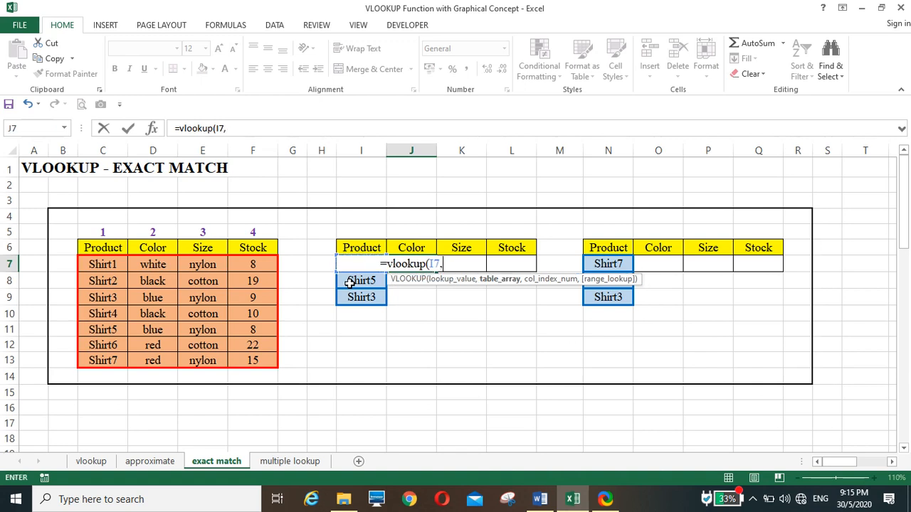
pyautogui.moveTo(96, 261); pyautogui.dragTo(259, 358)
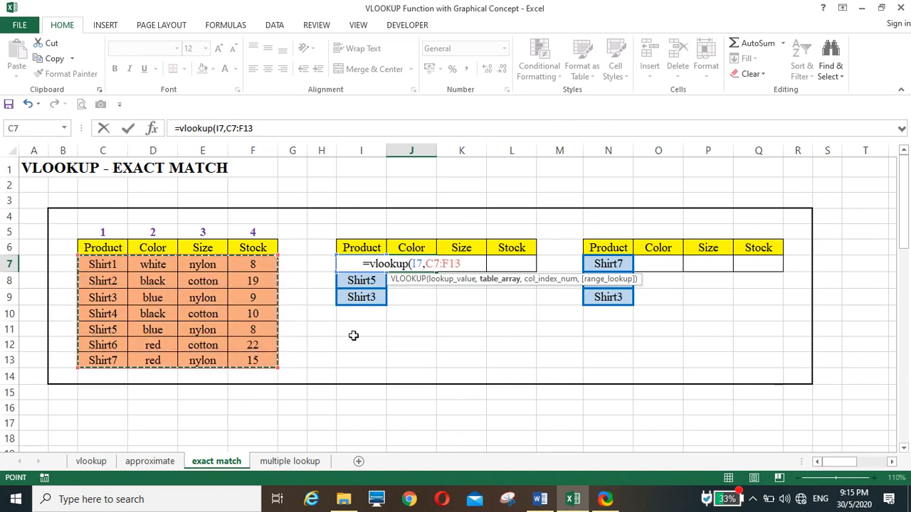
pyautogui.write(',')
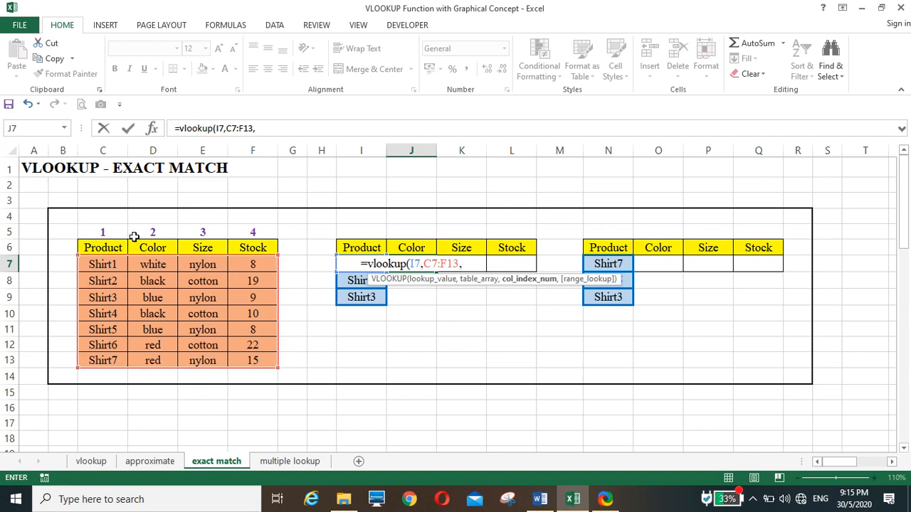
pyautogui.write('2')
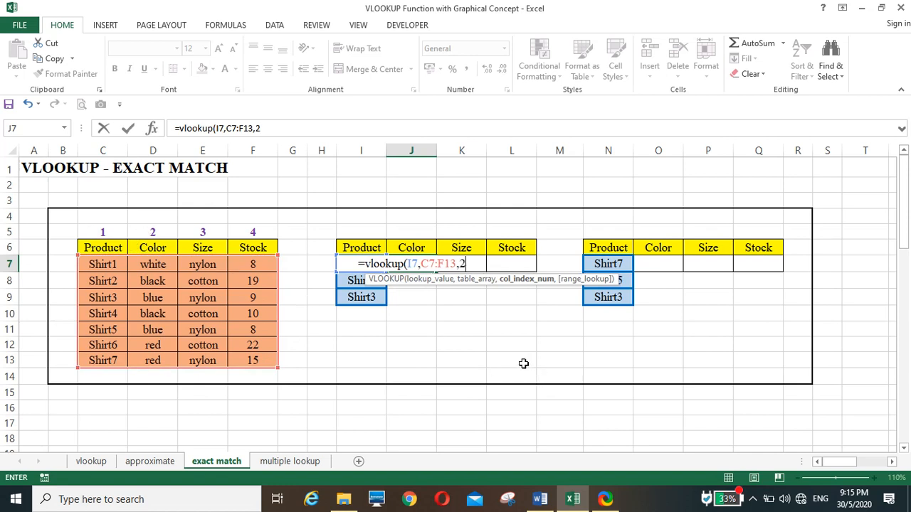
pyautogui.write(',')
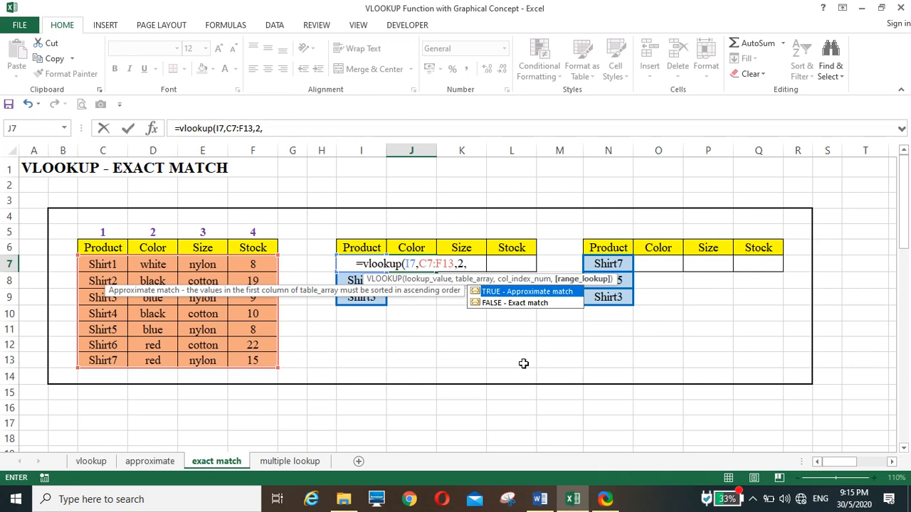
pyautogui.write('false')
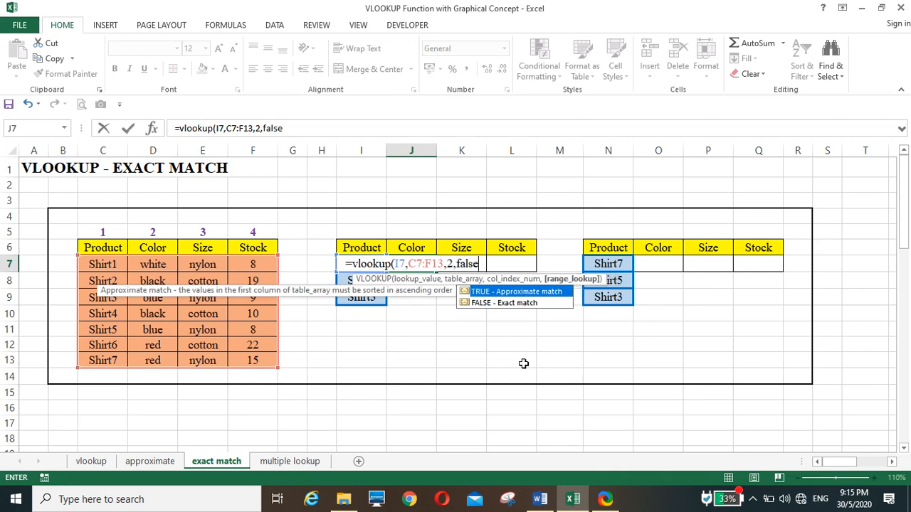
pyautogui.write(')')
pyautogui.press('Return')
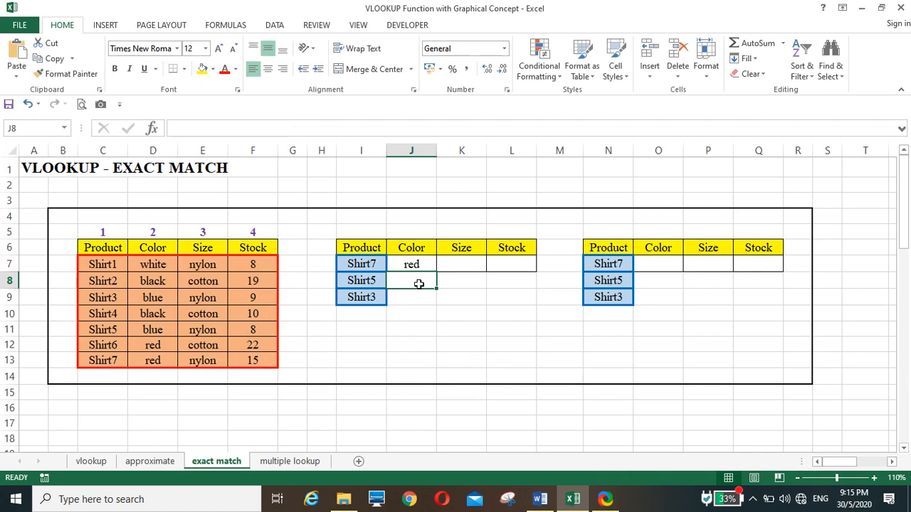
# Step: Compare the color in J7 with Shirt7's row in the source table
pyautogui.click(116, 358)
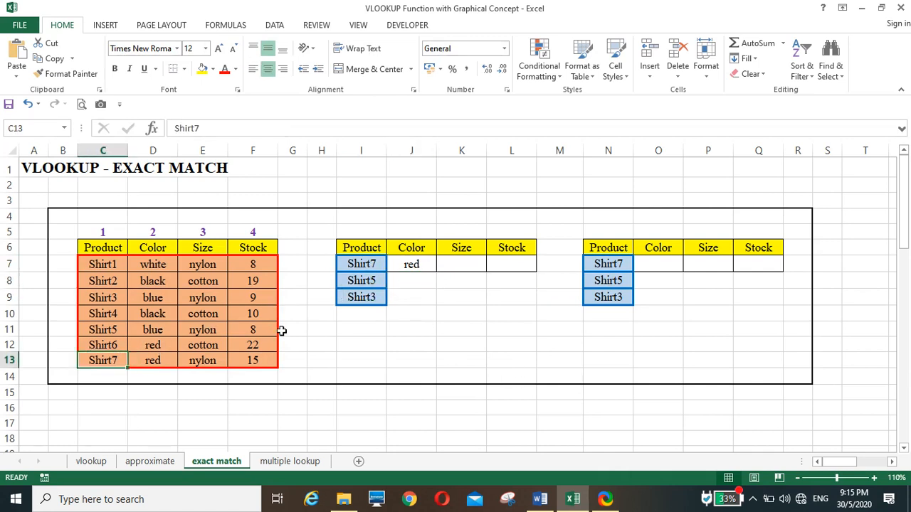
pyautogui.click(412, 266)
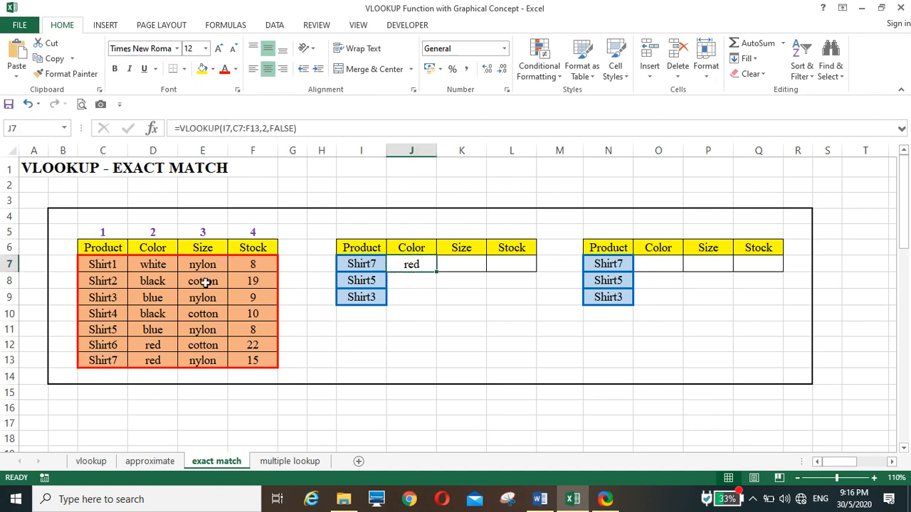
pyautogui.click(113, 360)
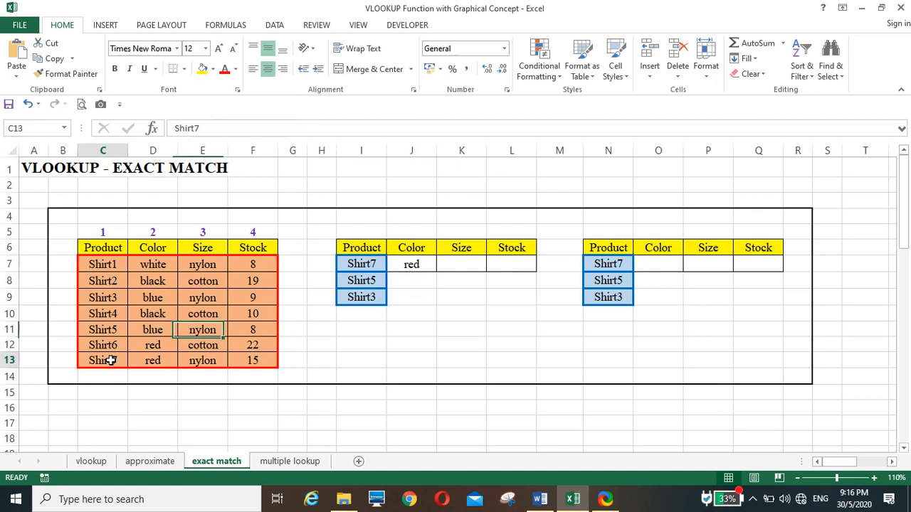
pyautogui.click(149, 360)
pyautogui.click(409, 264)
pyautogui.click(433, 343)
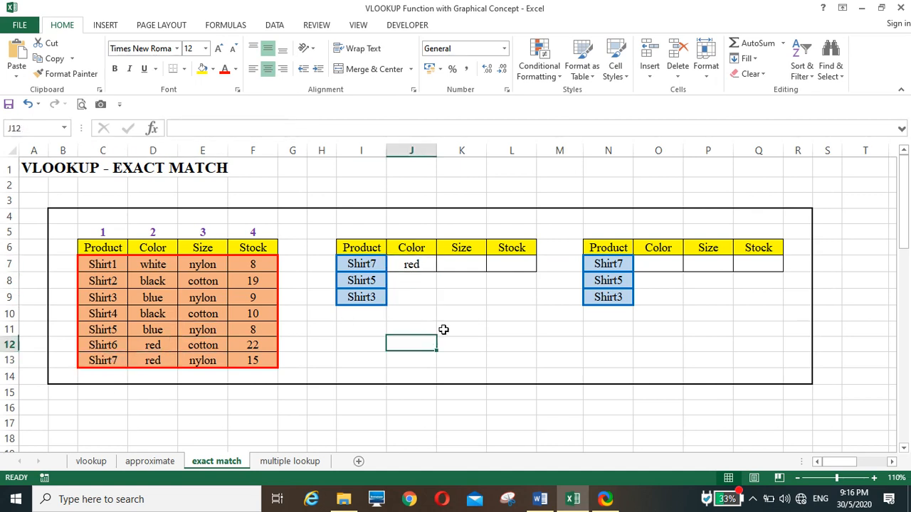
# Step: Enter =vlookup(I7,C7:F13,3,0) in K7 to look up Shirt7's size
pyautogui.click(460, 263)
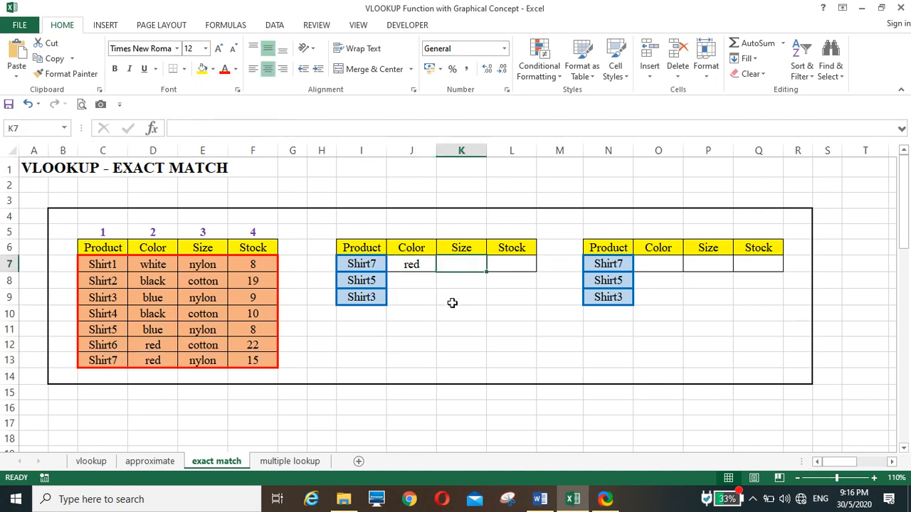
pyautogui.write('=v')
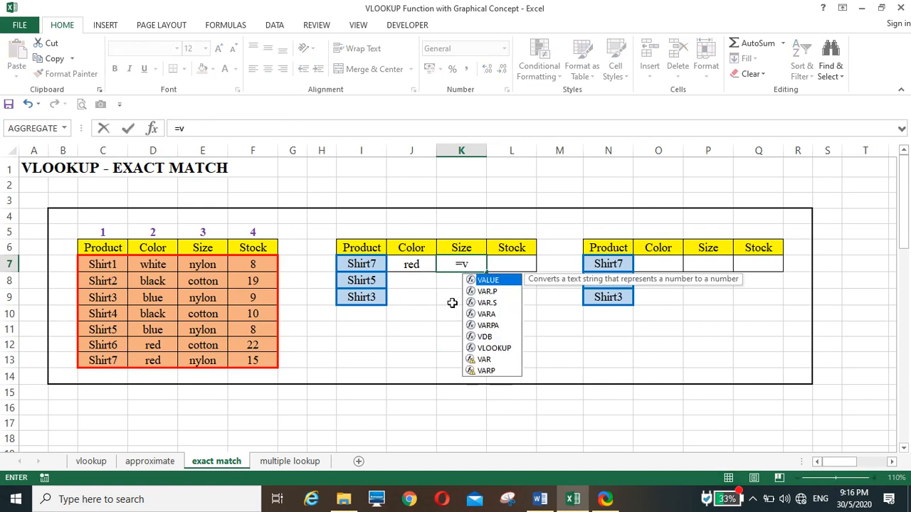
pyautogui.write('loo')
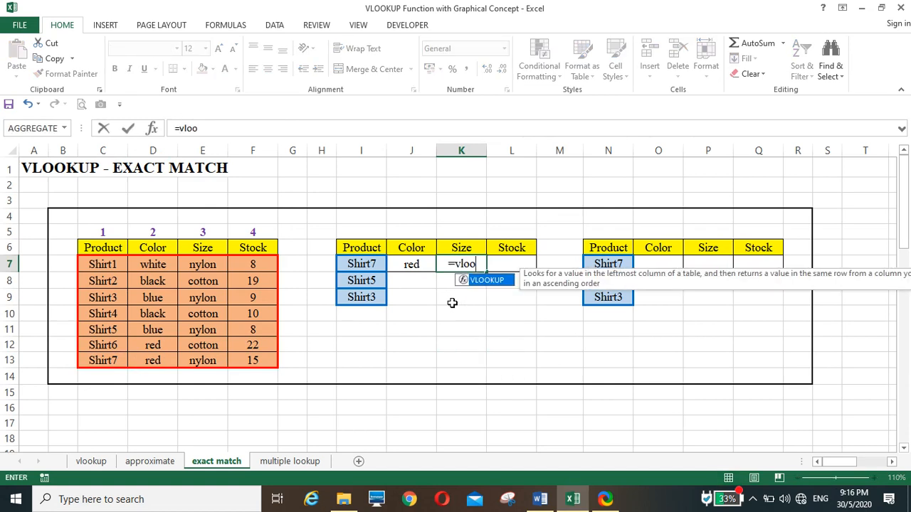
pyautogui.write('kup(')
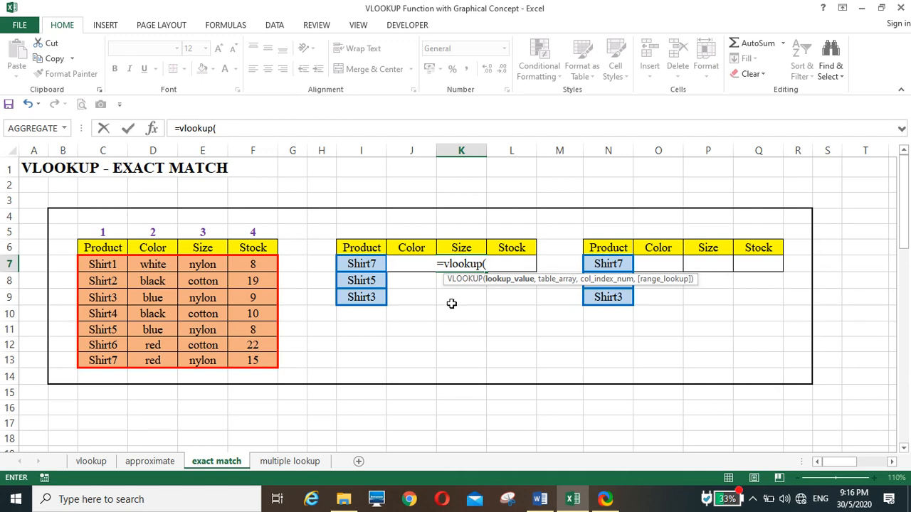
pyautogui.click(358, 263)
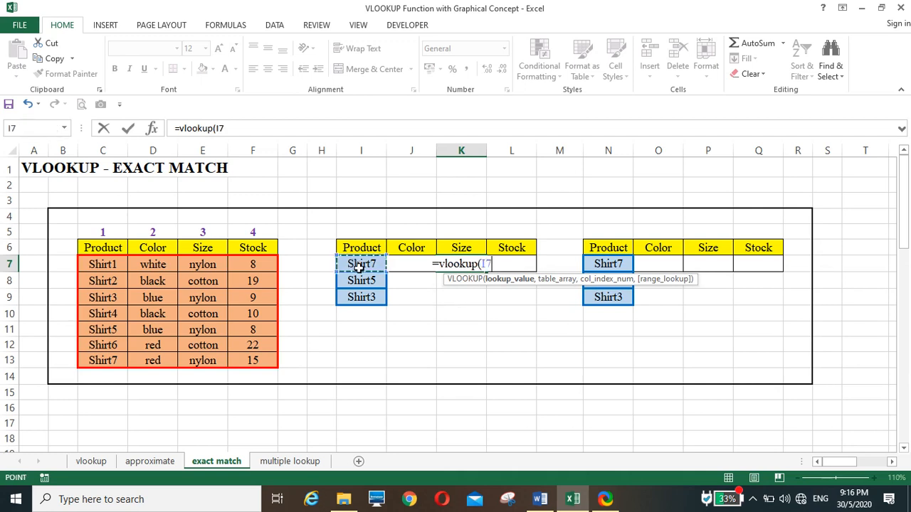
pyautogui.write(',')
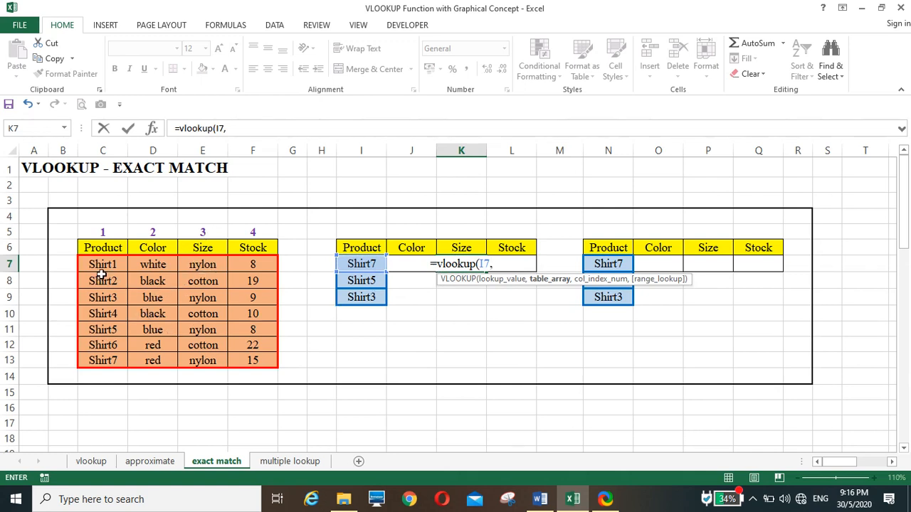
pyautogui.moveTo(103, 265); pyautogui.dragTo(261, 368)
pyautogui.write(',3,')
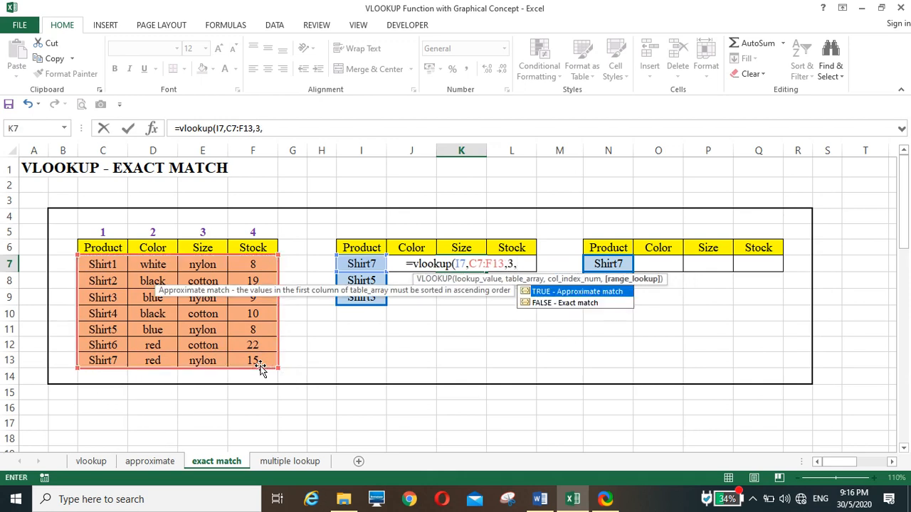
pyautogui.write('0)')
pyautogui.press('Return')
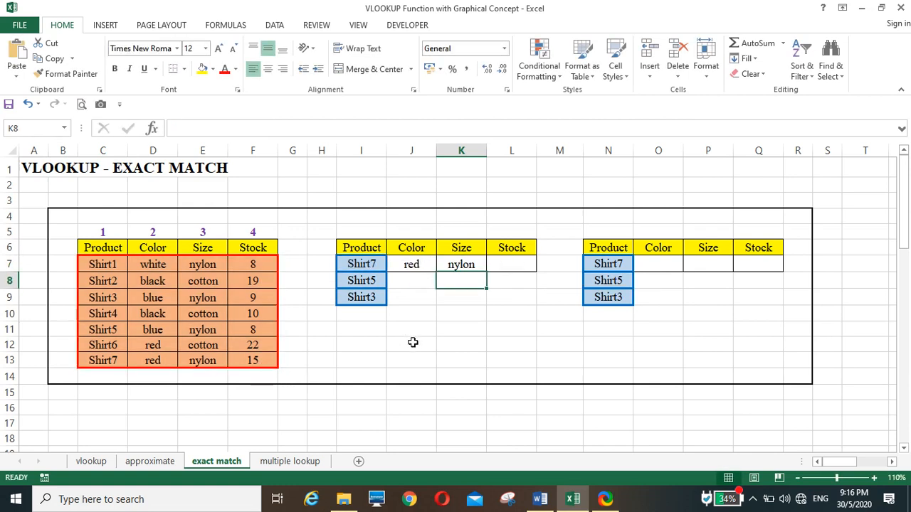
# Step: Enter =vlookup(I7,C7:F13,F5,0) in L7 to look up Shirt7's stock
pyautogui.click(499, 267)
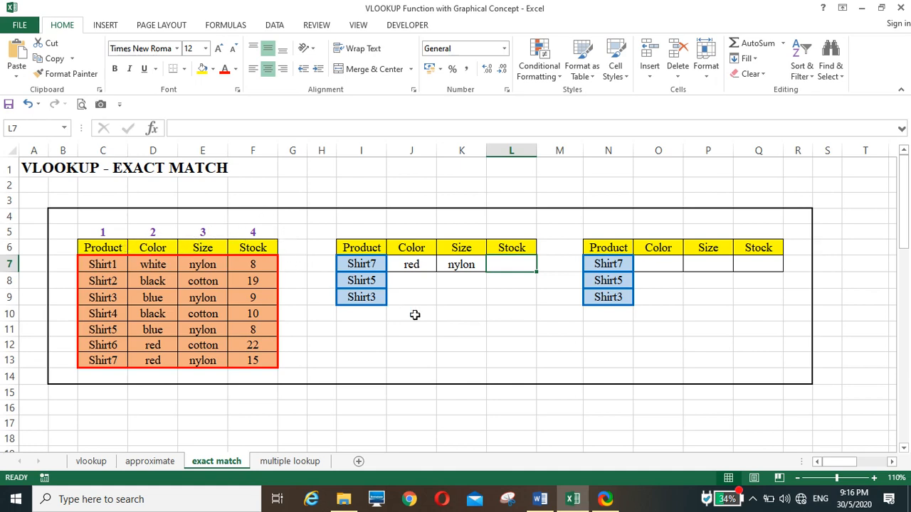
pyautogui.write('=vlooku')
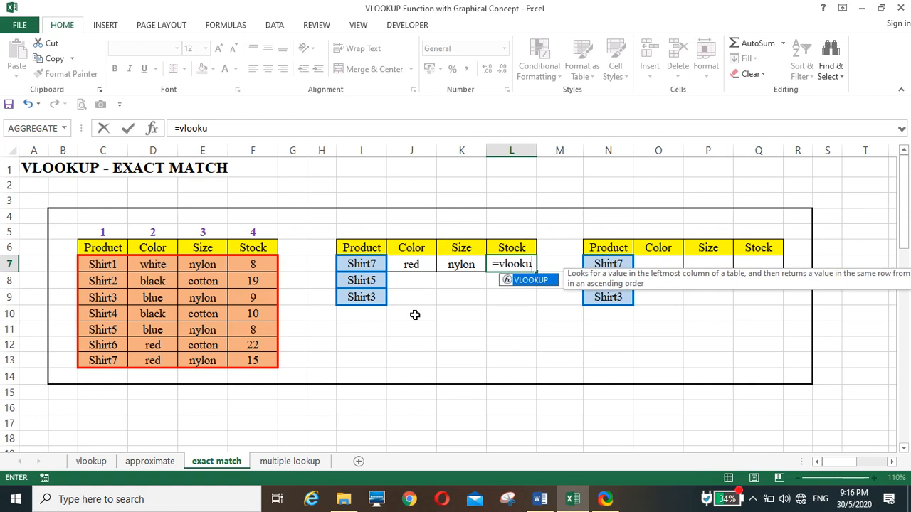
pyautogui.write('p(')
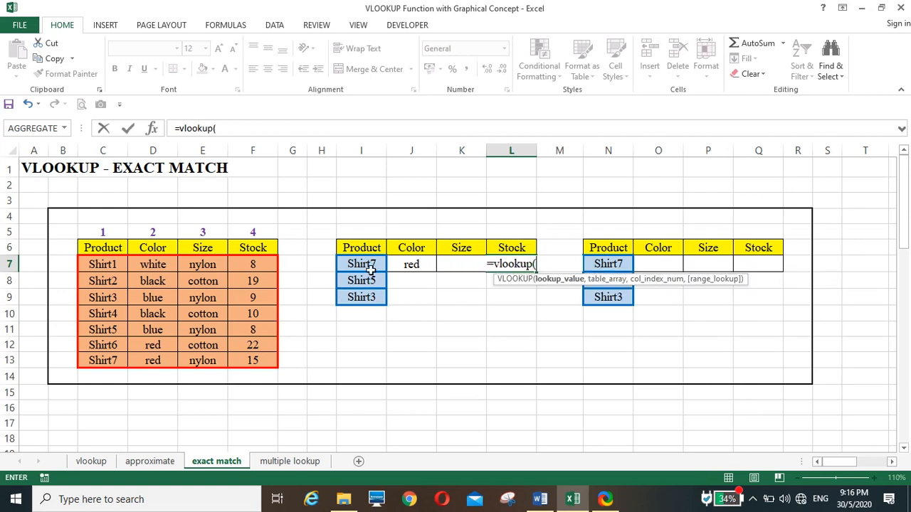
pyautogui.click(370, 267)
pyautogui.write(',')
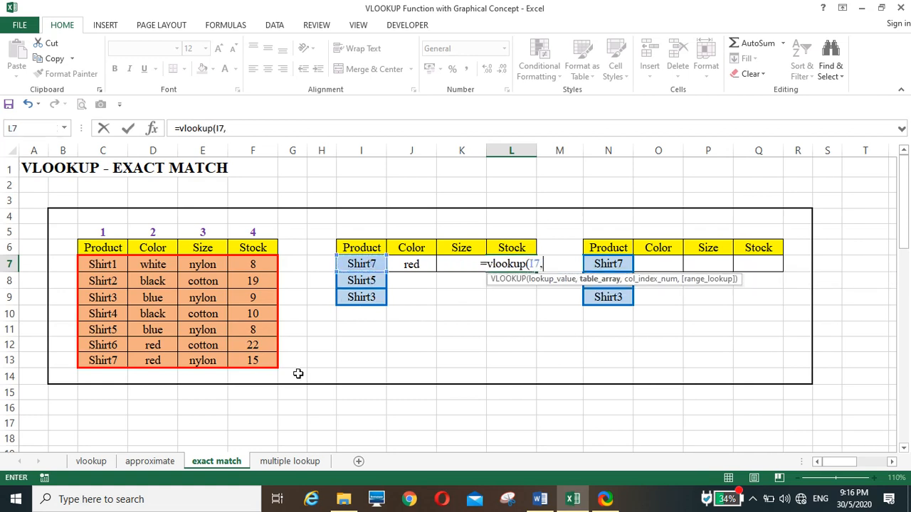
pyautogui.moveTo(102, 264); pyautogui.dragTo(266, 361)
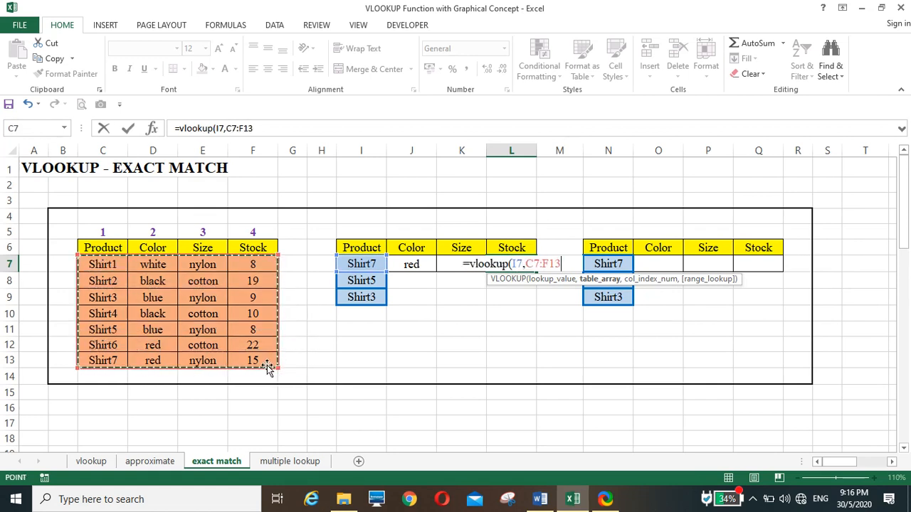
pyautogui.write(',')
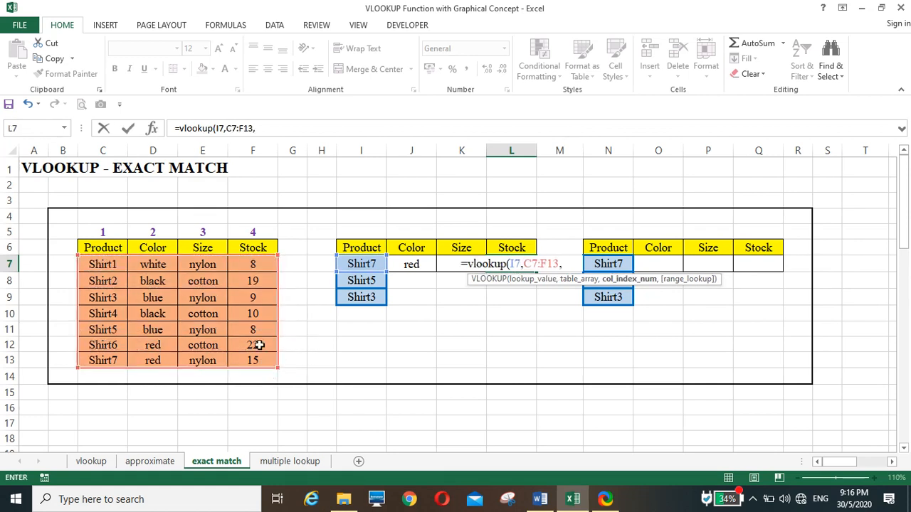
pyautogui.click(254, 230)
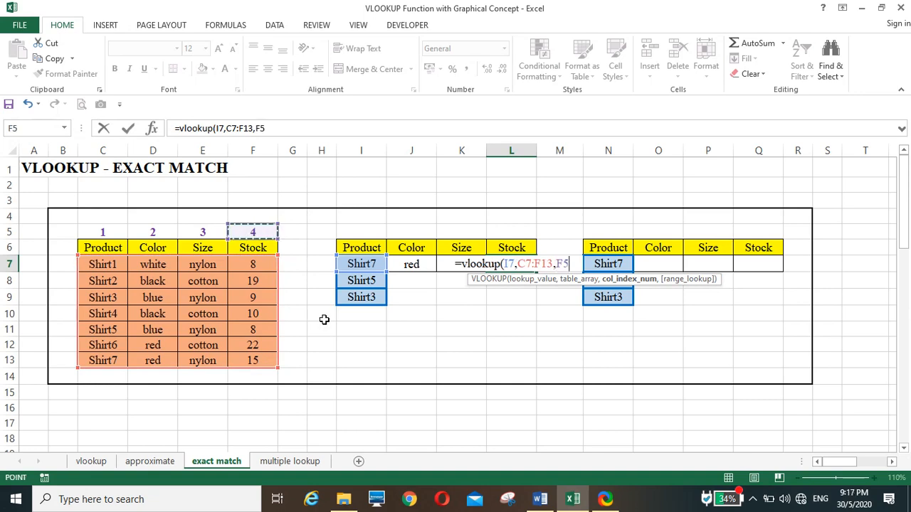
pyautogui.write(',')
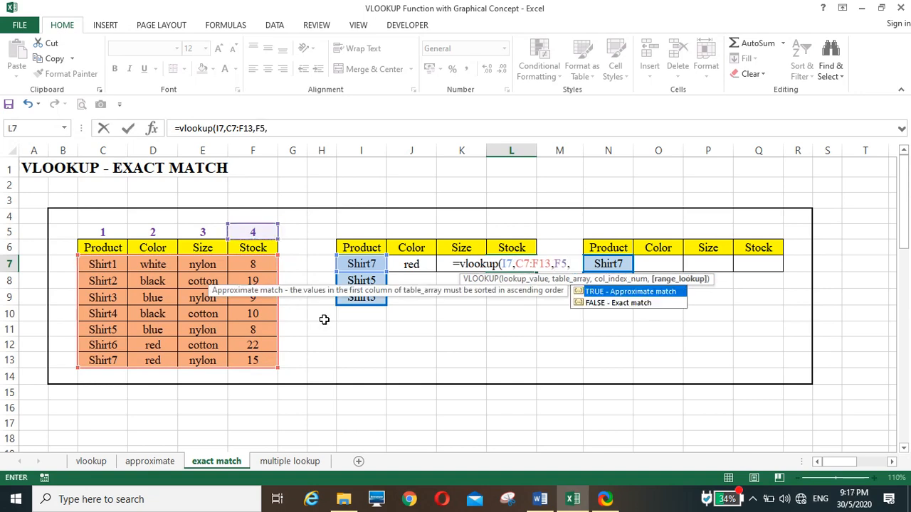
pyautogui.write('0)')
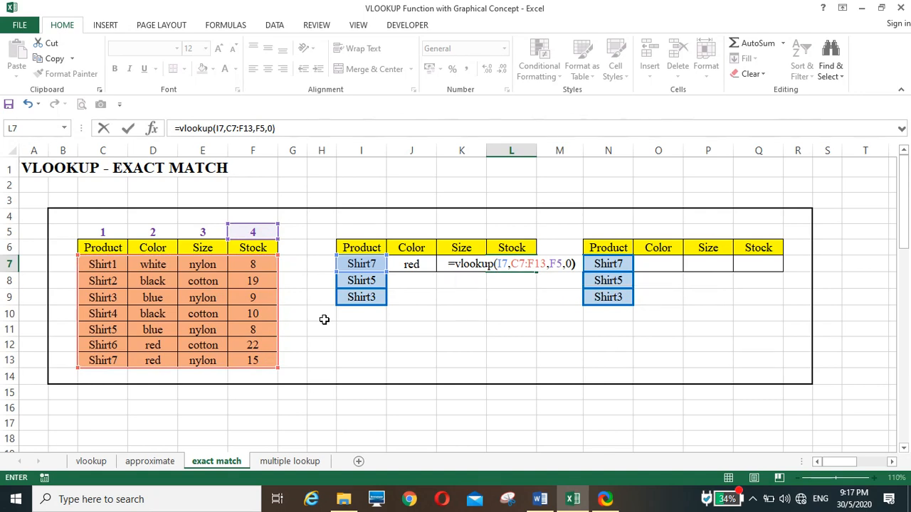
pyautogui.press('Return')
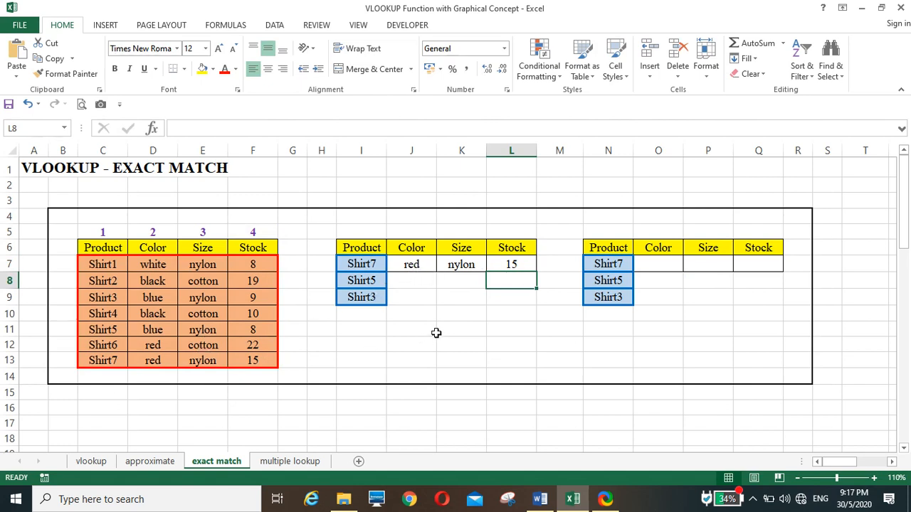
# Step: Fill the formulas in J7:L7 down through row 9 and inspect the row 7 formulas for relative references
pyautogui.moveTo(413, 264); pyautogui.dragTo(540, 303)
pyautogui.click(493, 340)
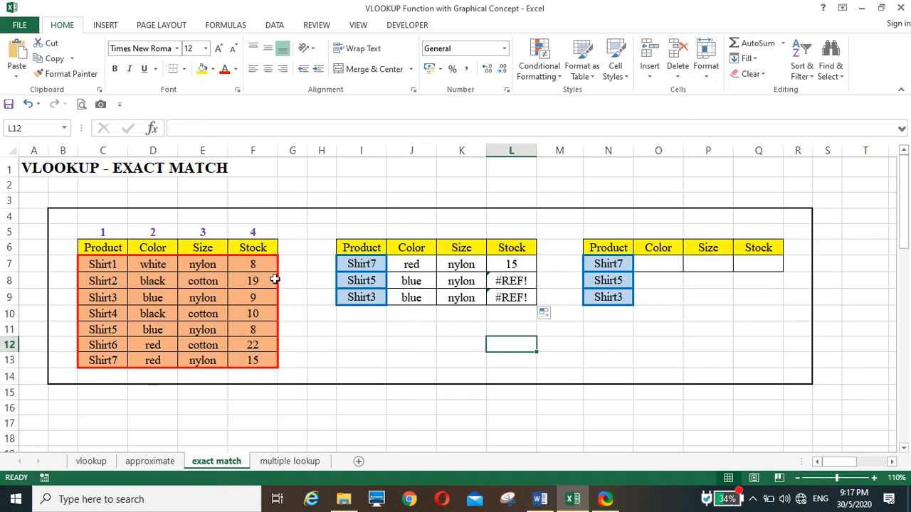
pyautogui.click(423, 281)
pyautogui.click(420, 266)
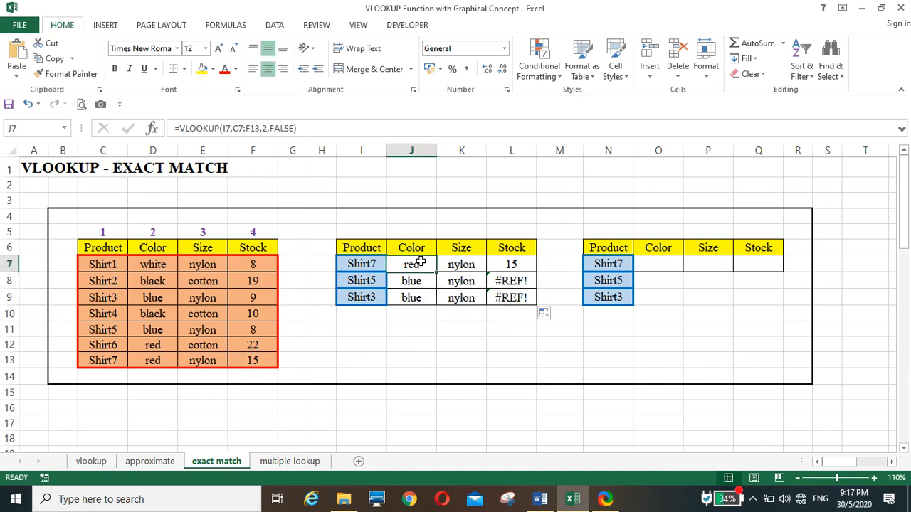
pyautogui.click(464, 264)
pyautogui.click(498, 264)
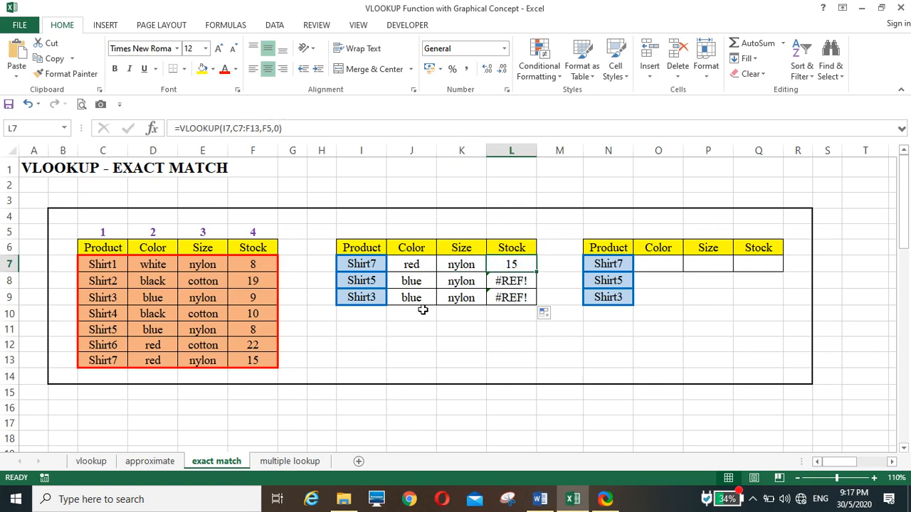
# Step: Make the table range in J7's color formula absolute as $C$7:$F$13
pyautogui.click(407, 265)
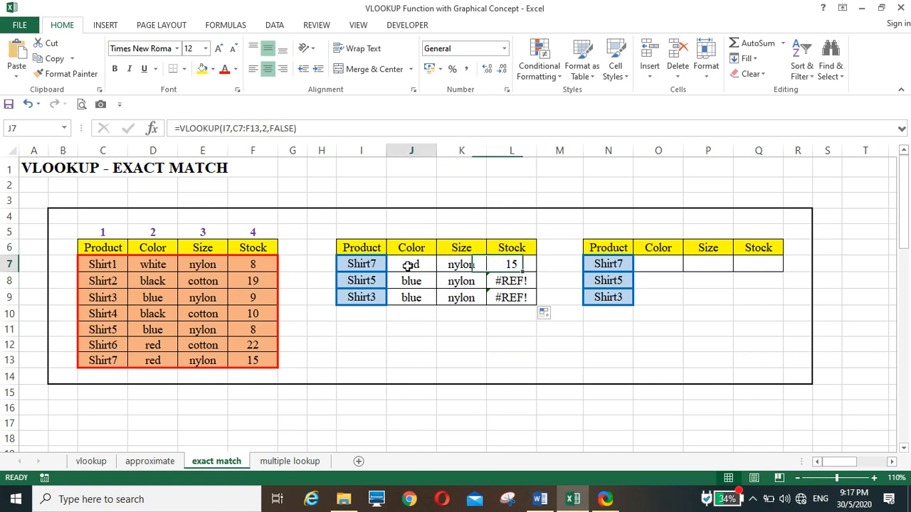
pyautogui.click(237, 128)
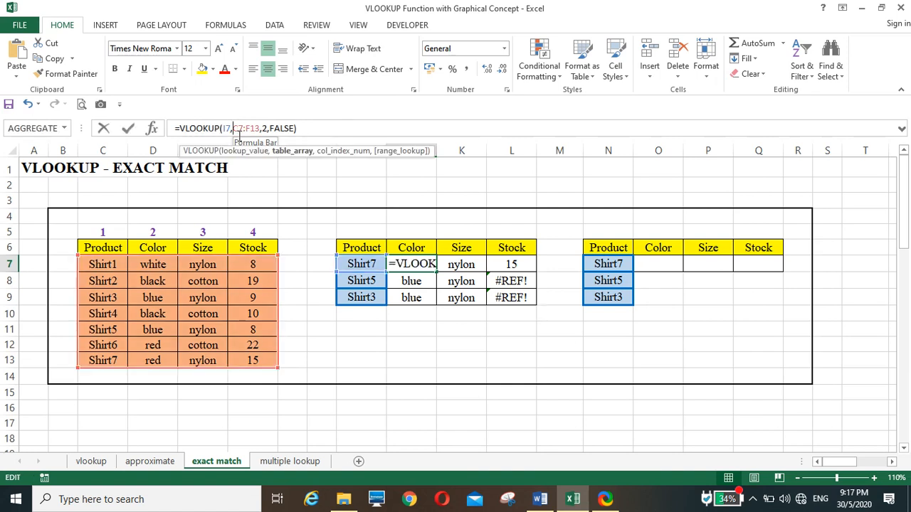
pyautogui.press('F4')
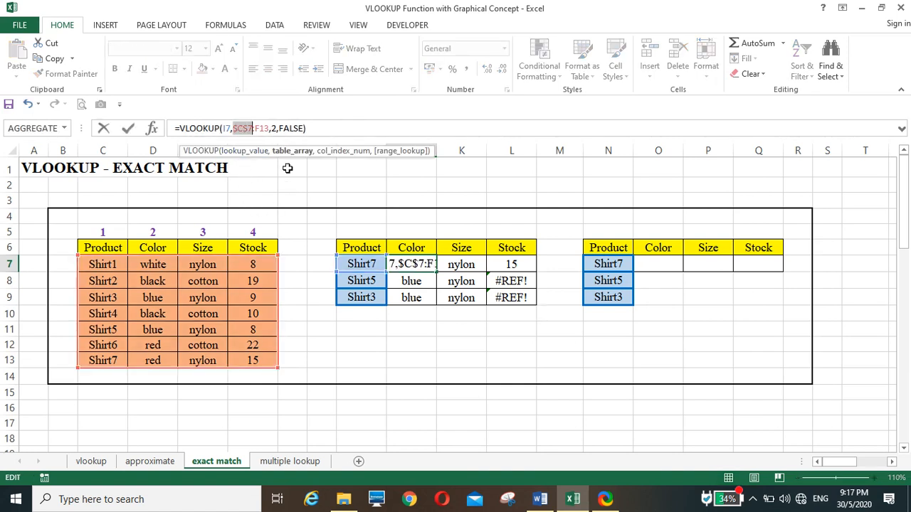
pyautogui.click(264, 128)
pyautogui.press('F4')
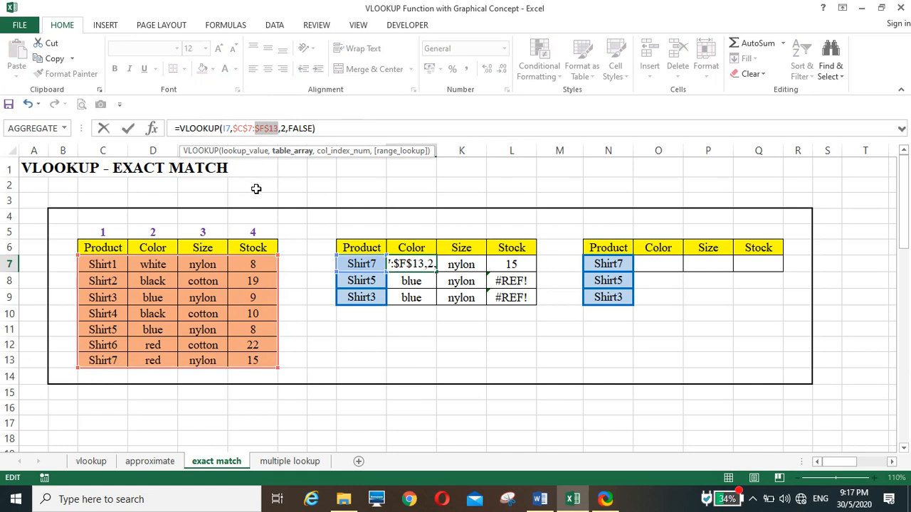
pyautogui.press('Return')
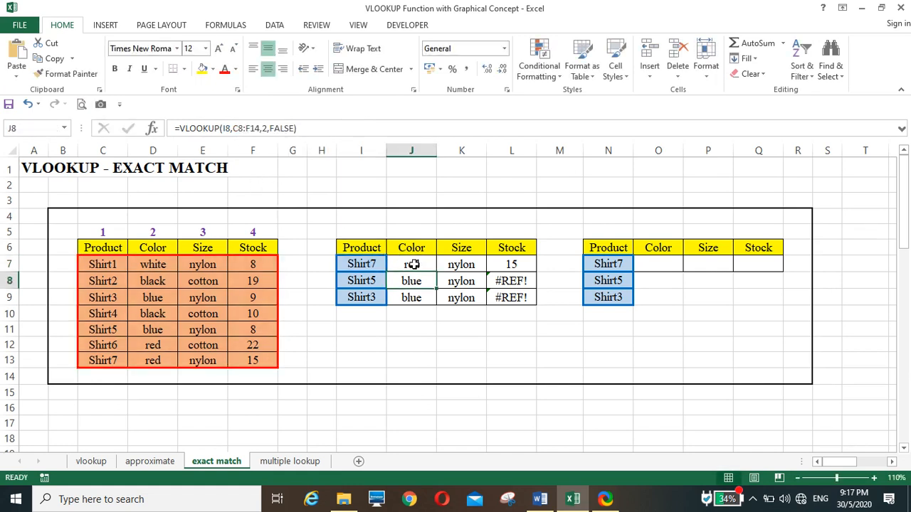
# Step: Make the table range in K7's size formula absolute as $C$7:$F$13
pyautogui.click(446, 264)
pyautogui.click(237, 128)
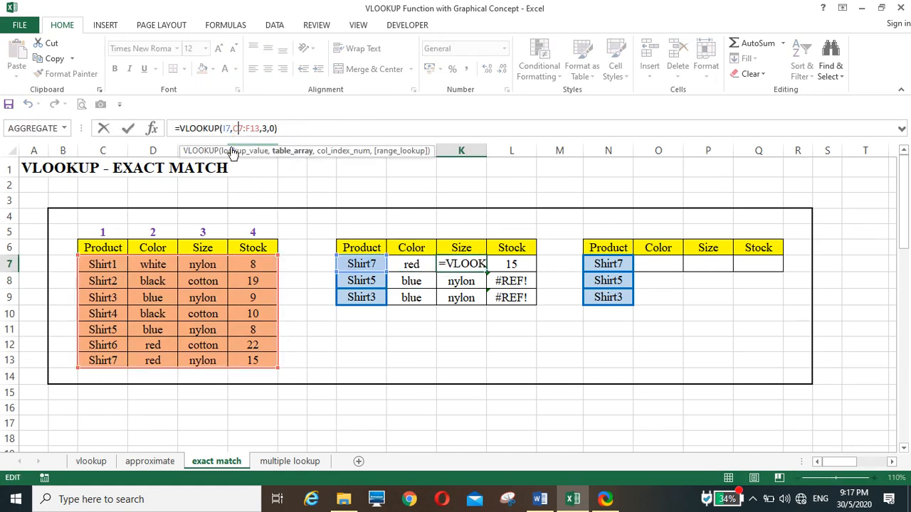
pyautogui.press('F4')
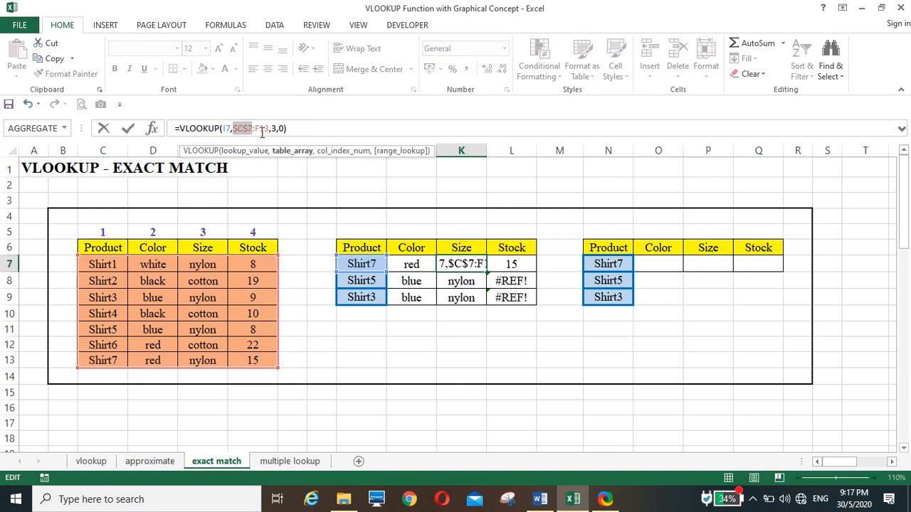
pyautogui.click(262, 128)
pyautogui.press('F4')
pyautogui.press('Return')
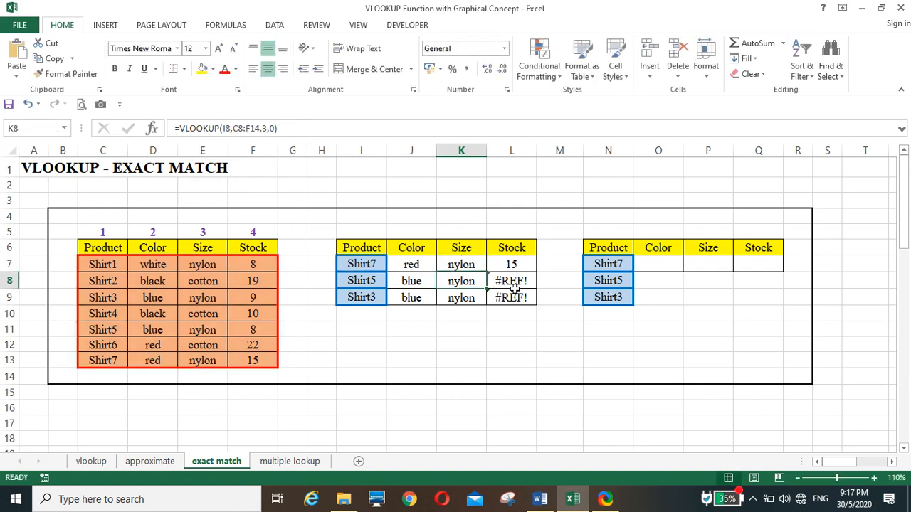
# Step: Make the table range and column index in L7's stock formula absolute as $C$7:$F$13 and $F$5
pyautogui.click(524, 264)
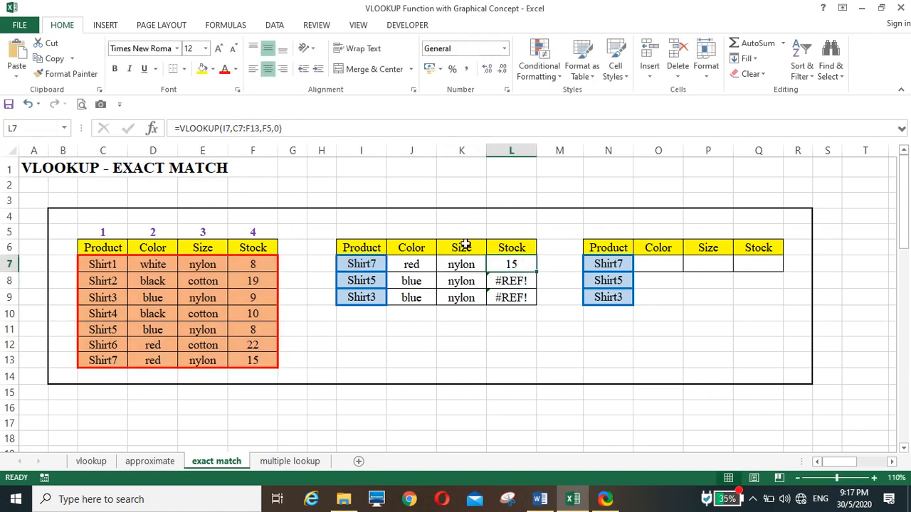
pyautogui.doubleClick(238, 128)
pyautogui.press('F4')
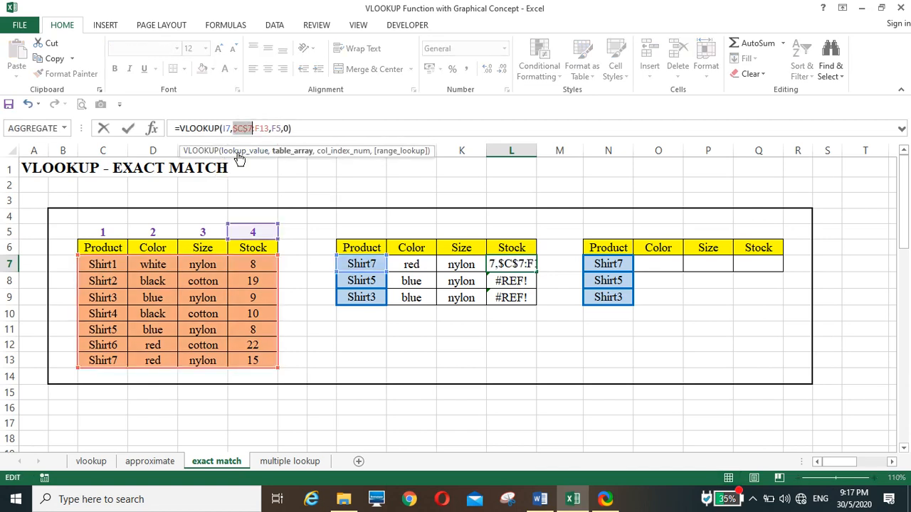
pyautogui.doubleClick(263, 128)
pyautogui.press('F4')
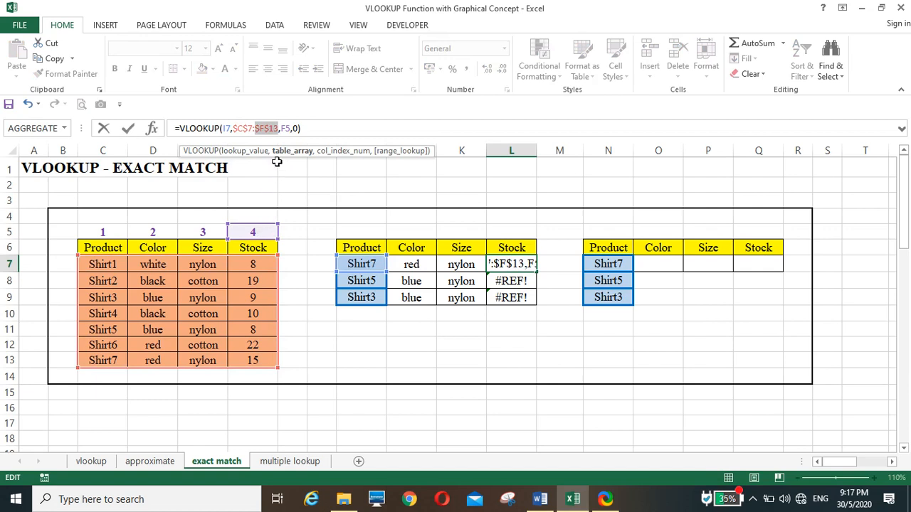
pyautogui.click(288, 128)
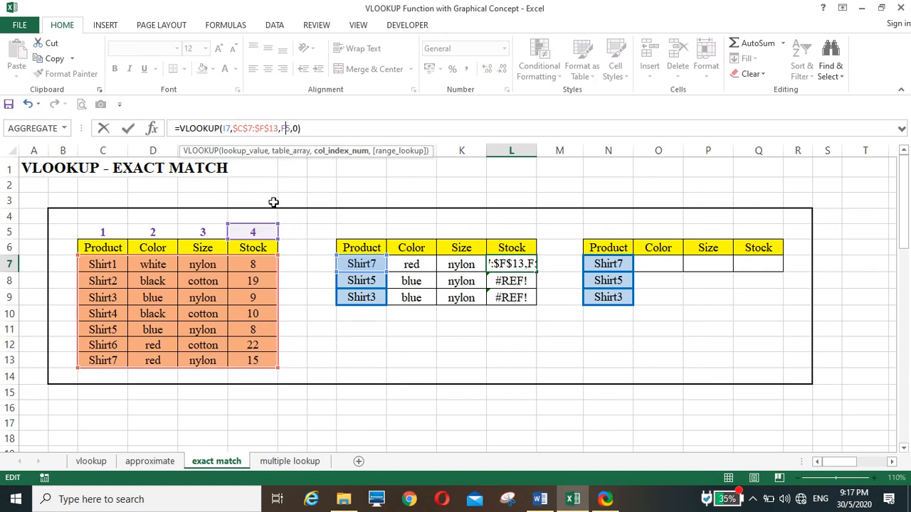
pyautogui.press('Return')
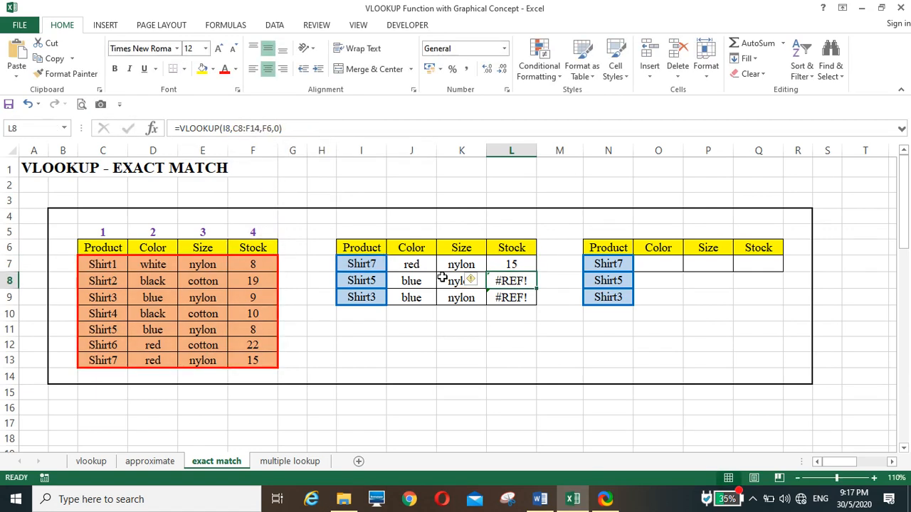
# Step: Fill the corrected formulas in J7:L7 down through row 9 and review the references in L7's formula
pyautogui.moveTo(419, 264); pyautogui.dragTo(535, 302)
pyautogui.click(503, 348)
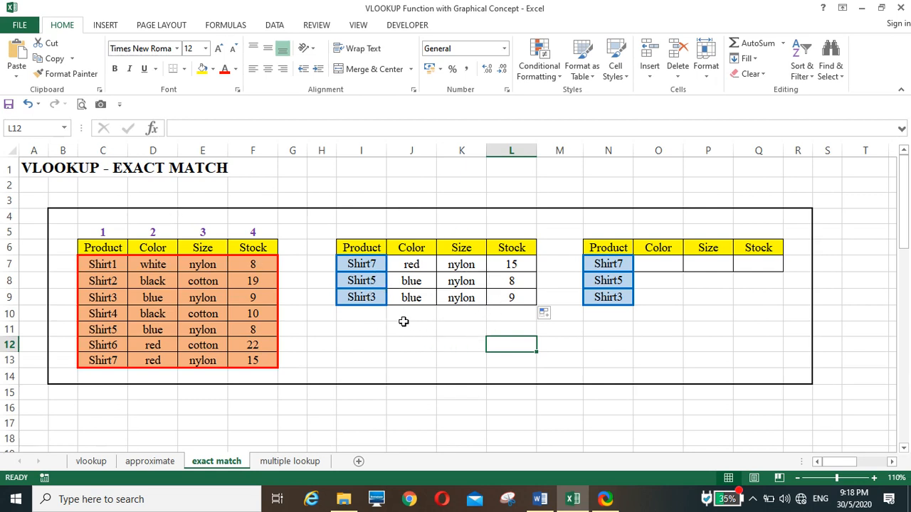
pyautogui.click(504, 266)
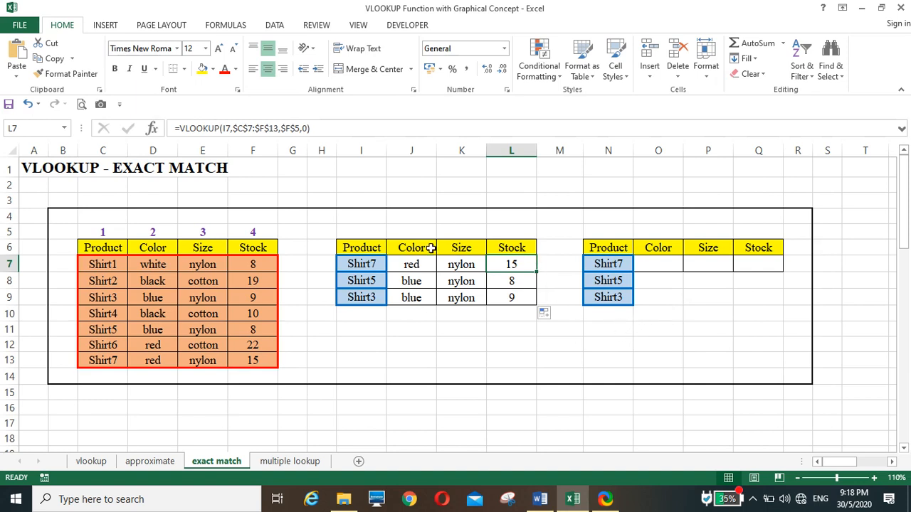
pyautogui.click(279, 130)
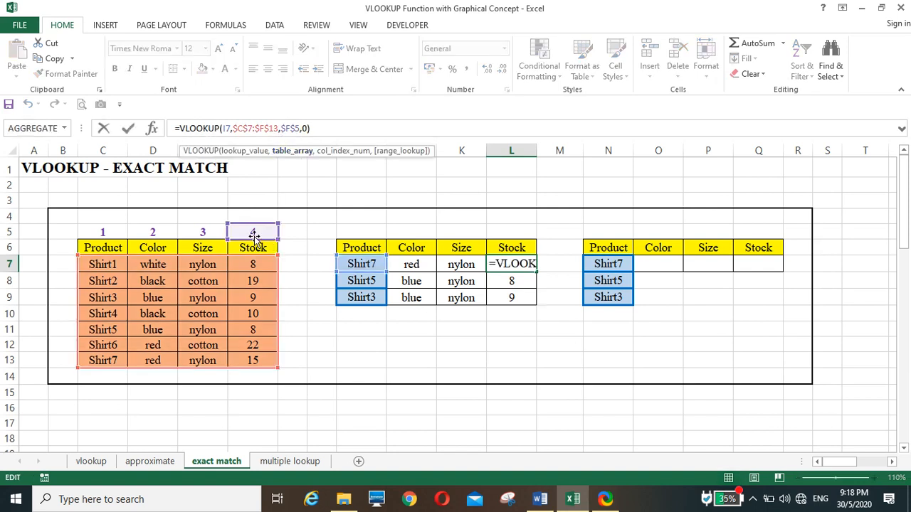
pyautogui.hotkey('ctrl', 'Return')
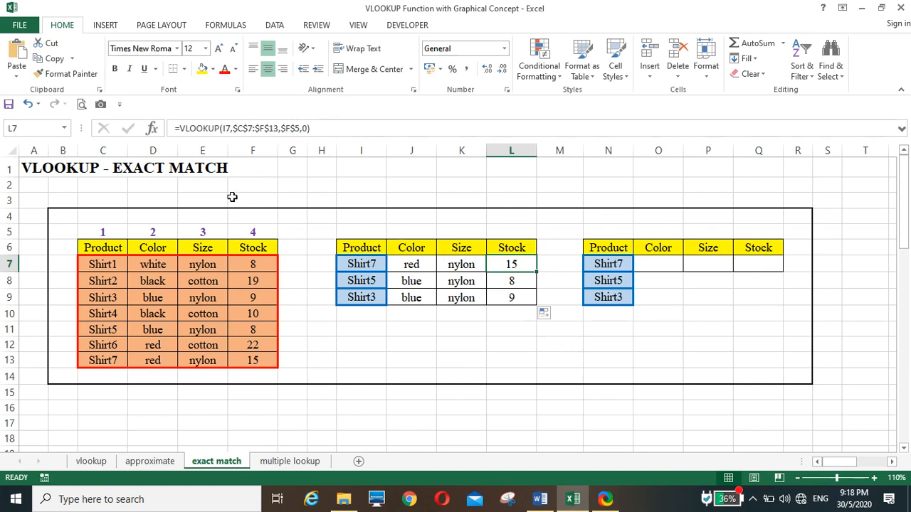
# Step: Copy the Color, Size and Stock headers from O6:Q6 and paste them transposed into N11:N13
pyautogui.click(604, 344)
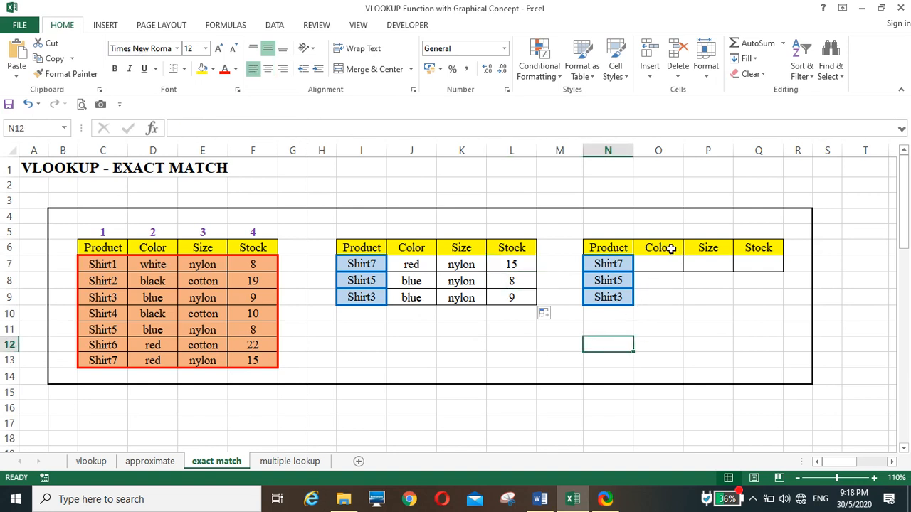
pyautogui.moveTo(669, 247); pyautogui.dragTo(750, 248)
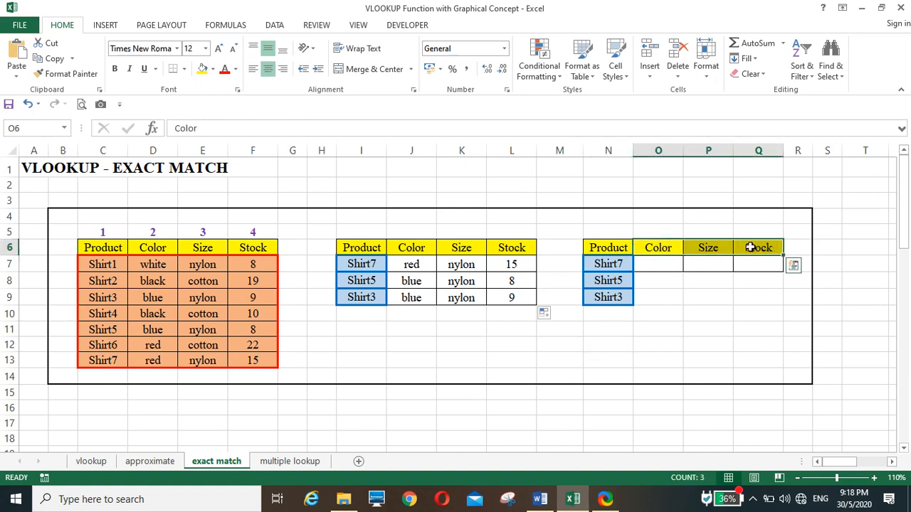
pyautogui.rightClick(714, 250)
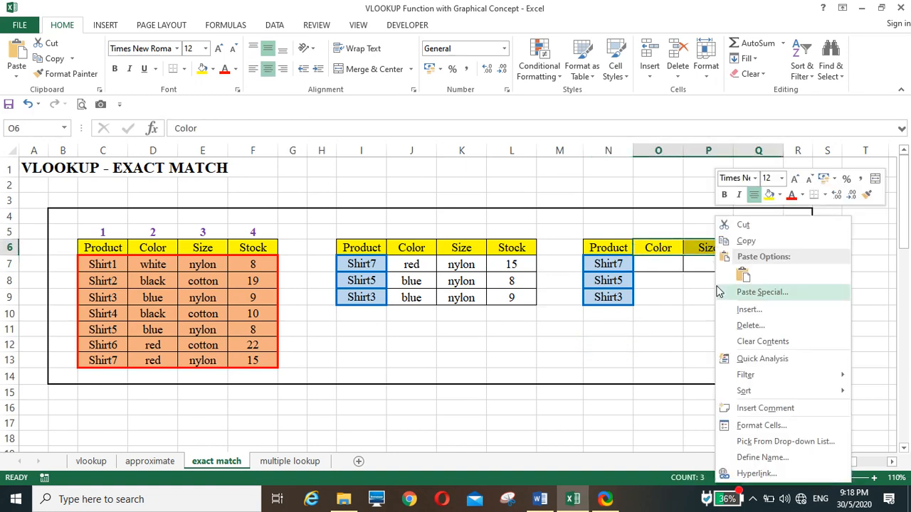
pyautogui.click(747, 241)
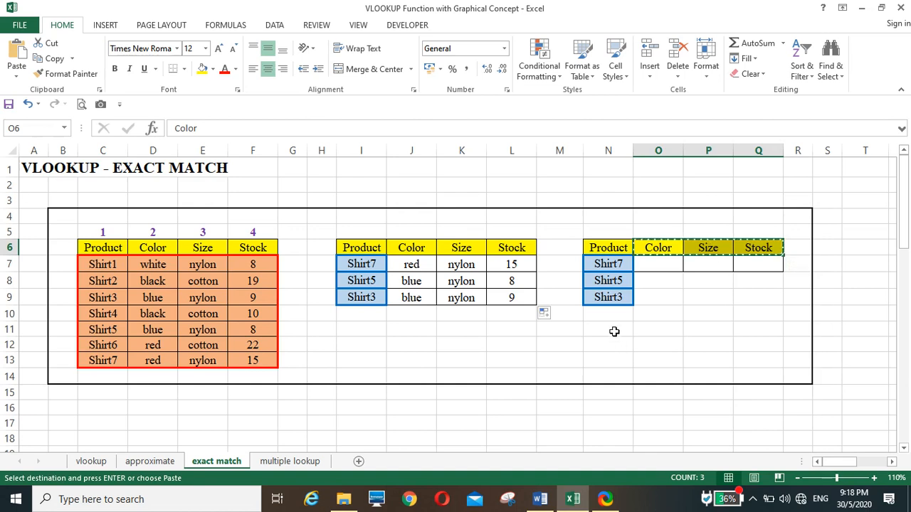
pyautogui.click(614, 332)
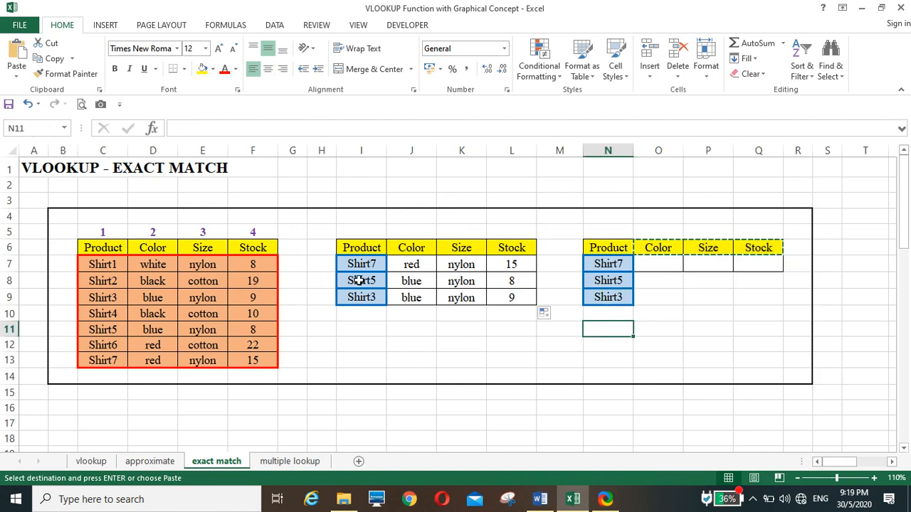
pyautogui.click(16, 77)
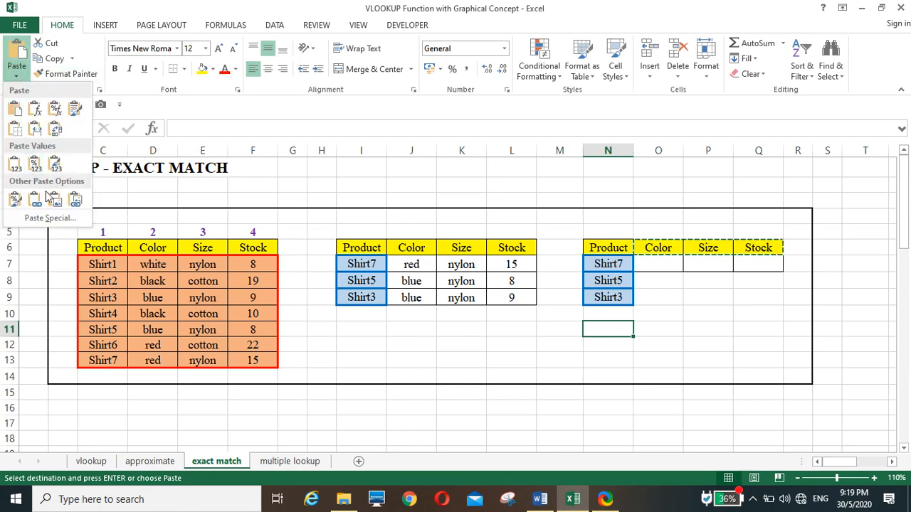
pyautogui.click(50, 219)
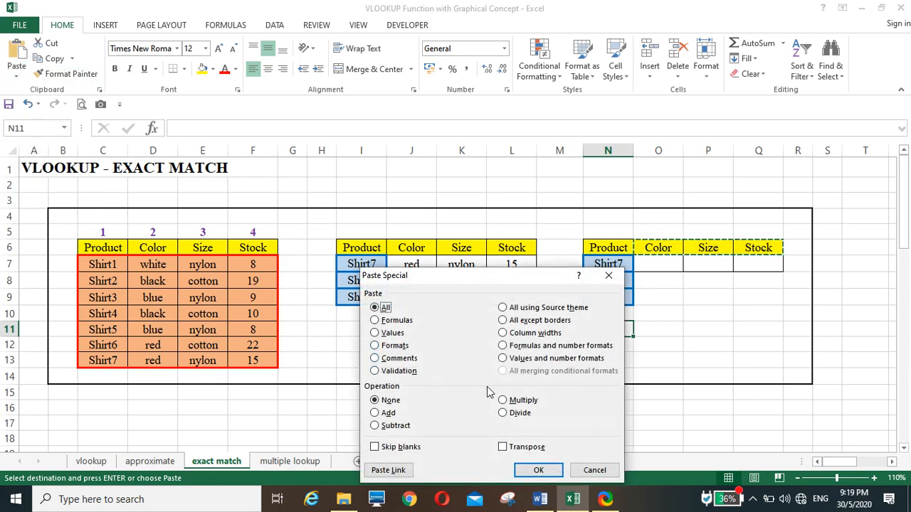
pyautogui.click(516, 454)
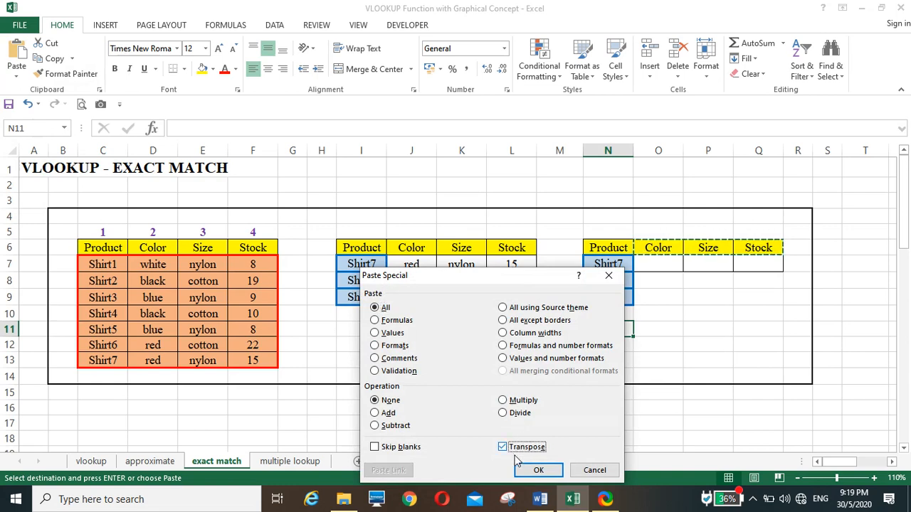
pyautogui.click(528, 473)
pyautogui.click(601, 421)
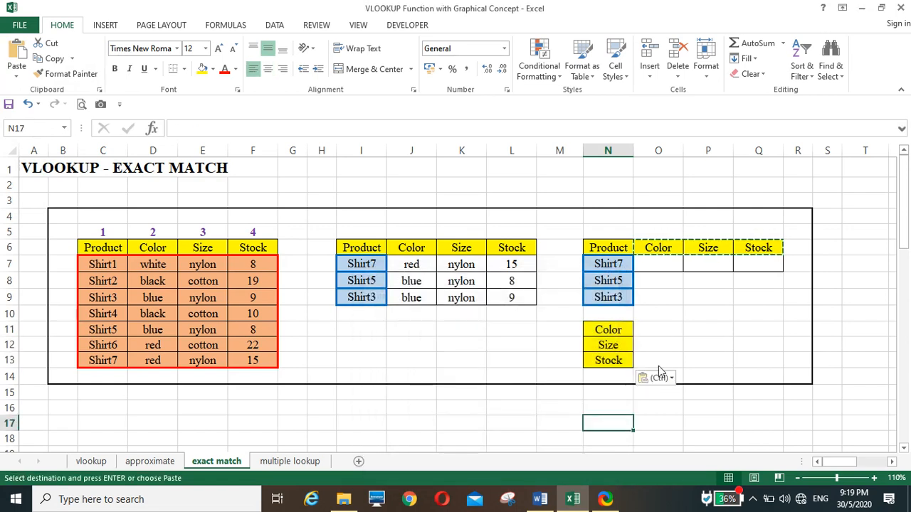
# Step: Apply all borders to the empty cells O11:O13 beside the transposed Color, Size and Stock labels
pyautogui.moveTo(653, 324); pyautogui.dragTo(647, 364)
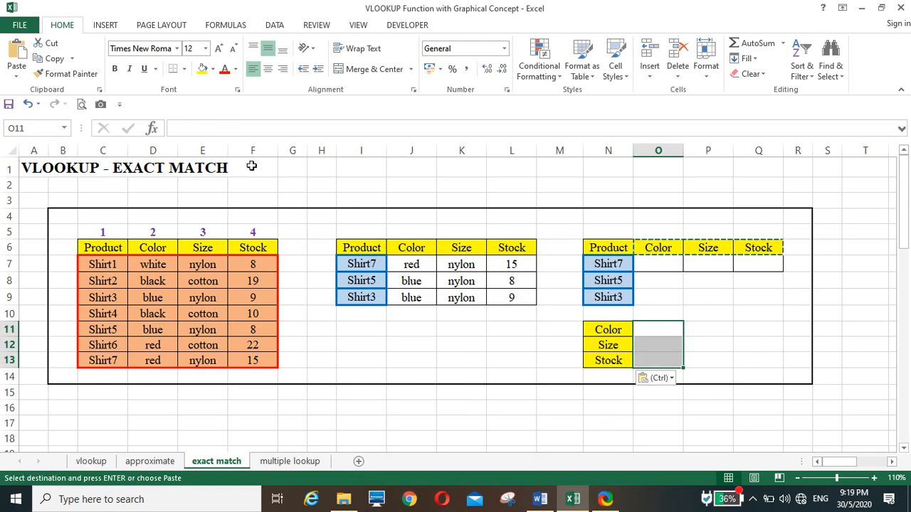
pyautogui.click(184, 69)
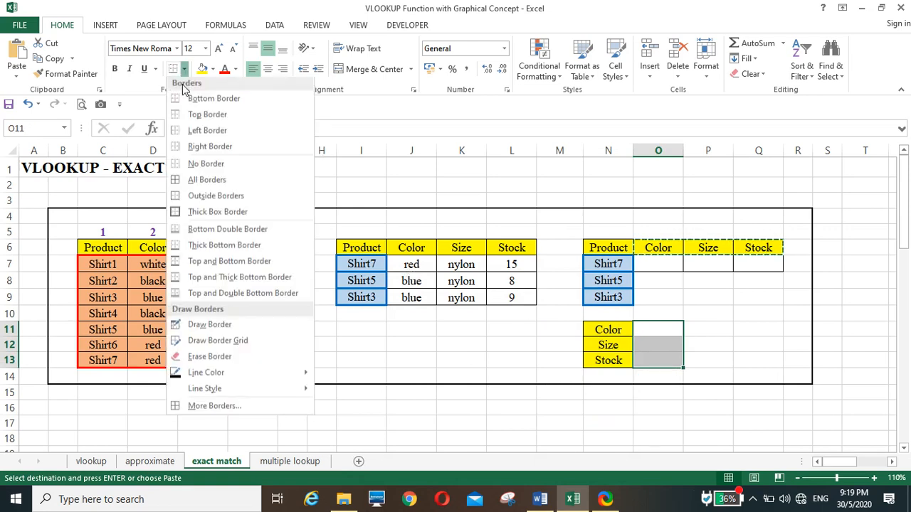
pyautogui.click(184, 181)
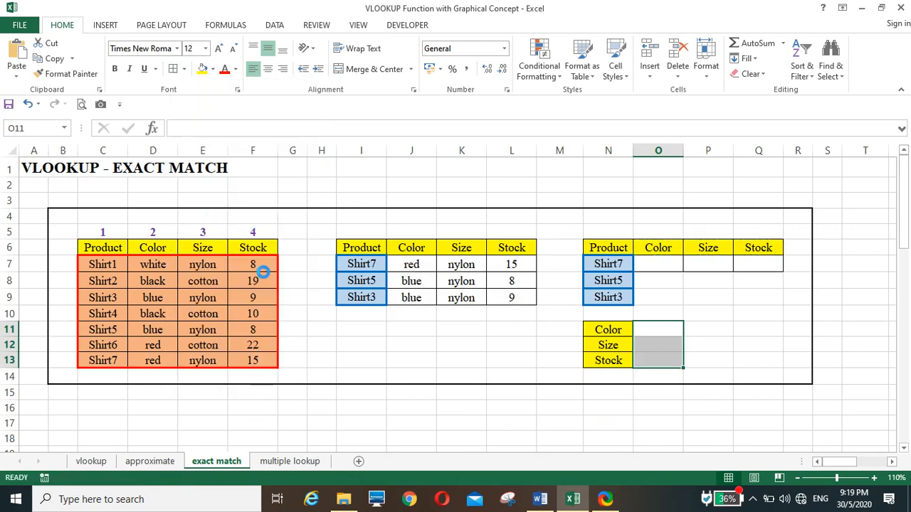
pyautogui.click(452, 341)
# Step: Enter the column numbers 2, 3 and 4 in O11:O13 for Color, Size and Stock
pyautogui.click(660, 330)
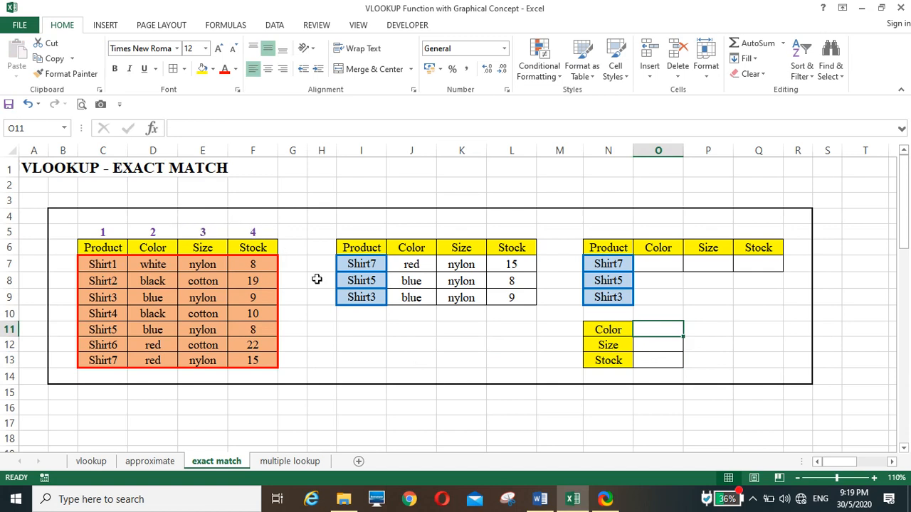
pyautogui.write('2')
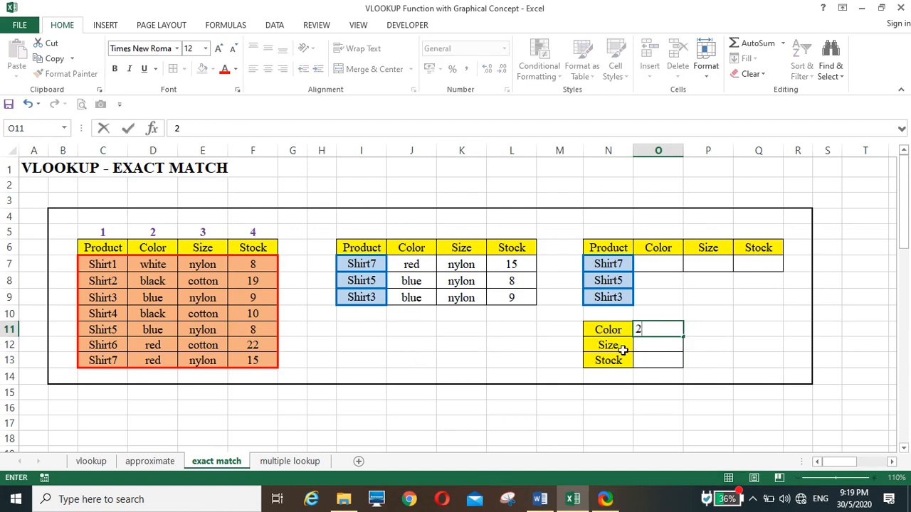
pyautogui.press('Return')
pyautogui.write('3')
pyautogui.press('Return')
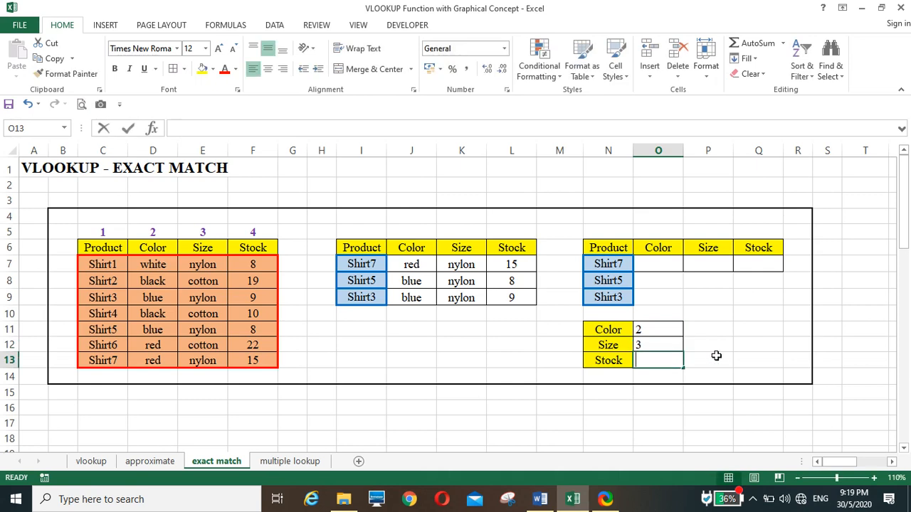
pyautogui.write('4')
pyautogui.click(710, 356)
# Step: Center the column numbers in O11:O13 horizontally
pyautogui.moveTo(645, 330); pyautogui.dragTo(647, 360)
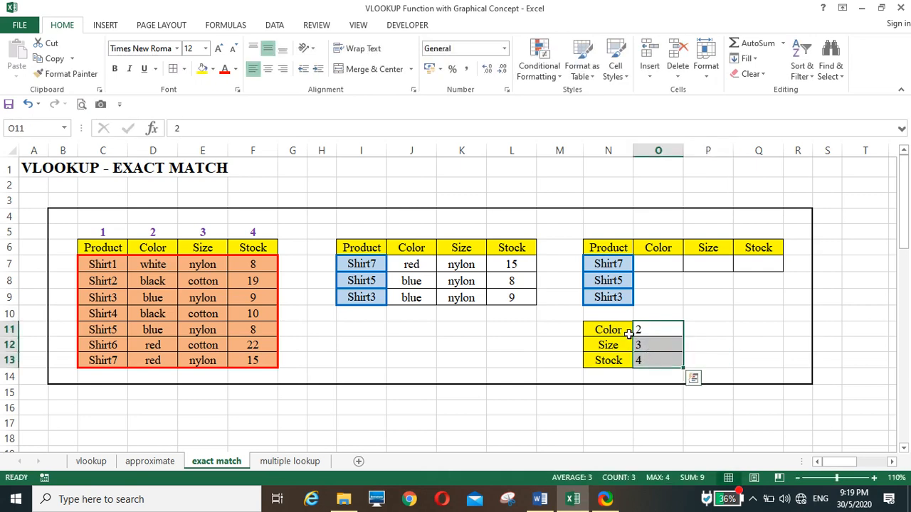
pyautogui.click(268, 68)
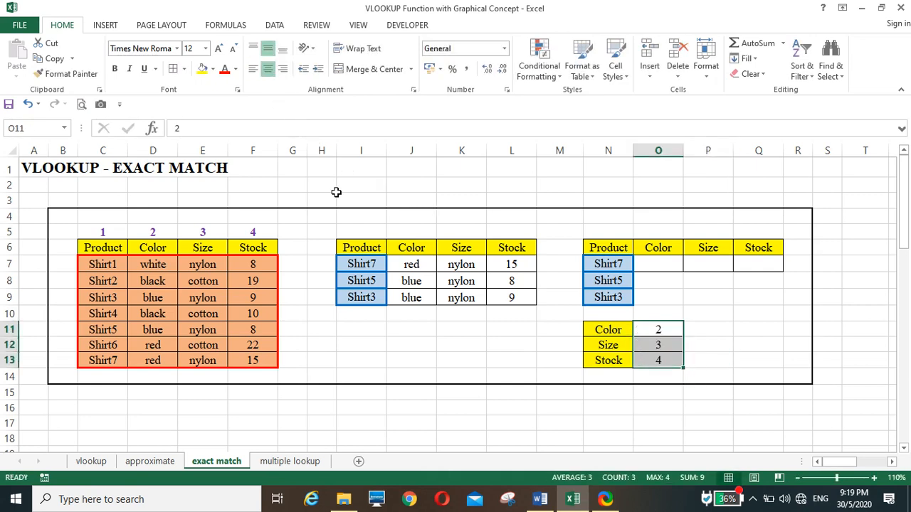
pyautogui.click(564, 411)
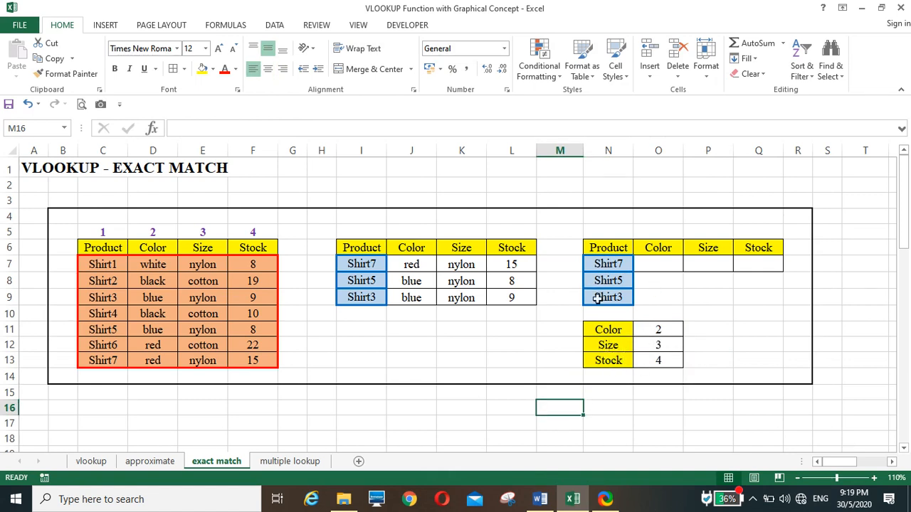
# Step: Start a VLOOKUP formula in O7 with N7 as the lookup value and C7:F13 as the table range
pyautogui.click(658, 264)
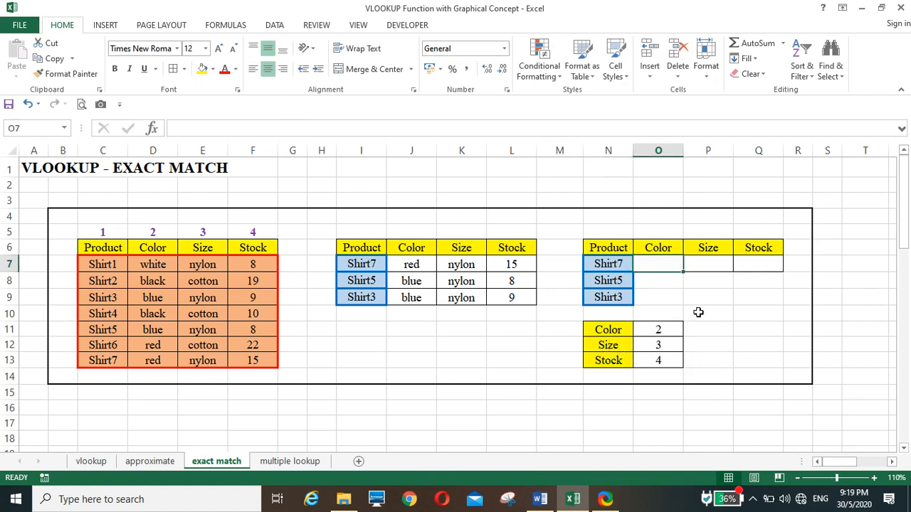
pyautogui.write('=')
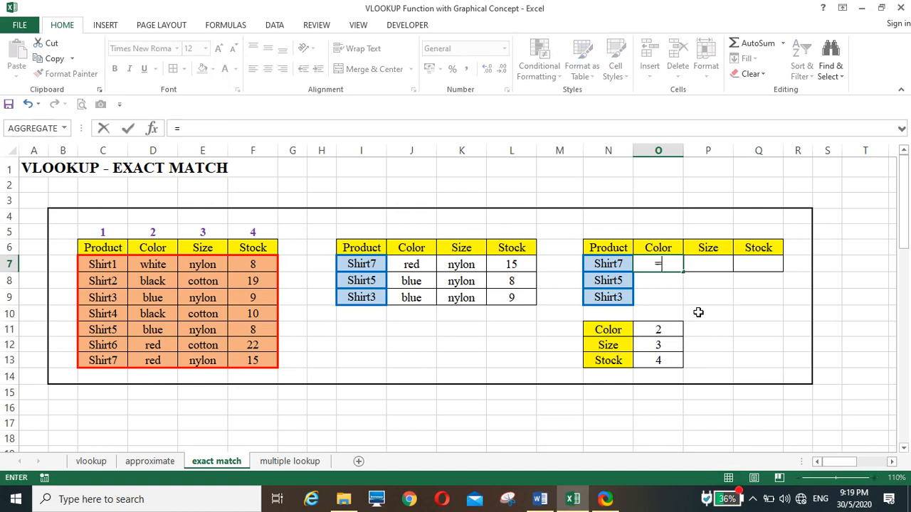
pyautogui.write('vlooku')
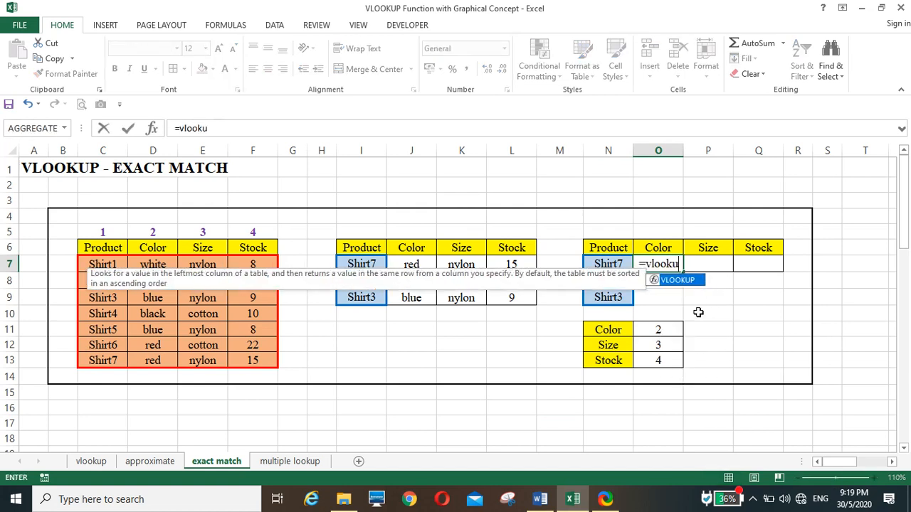
pyautogui.write('p(')
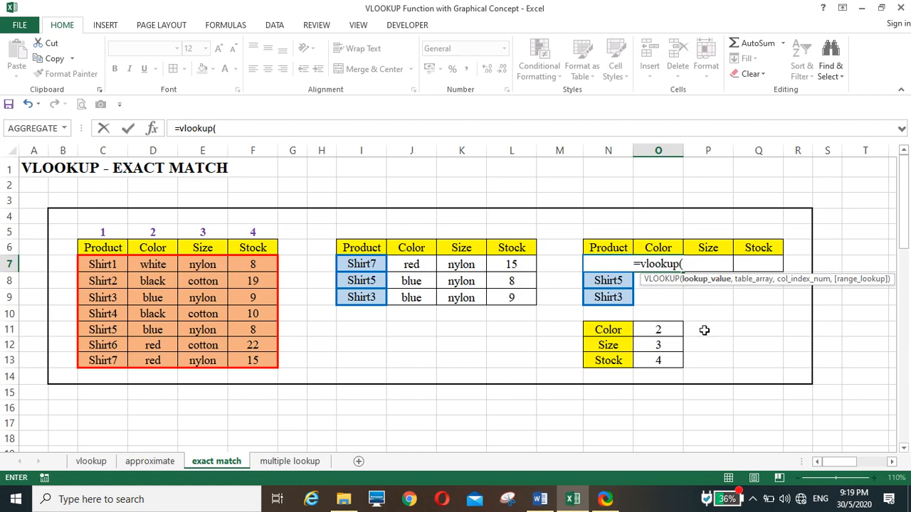
pyautogui.press('Left')
pyautogui.press('Left')
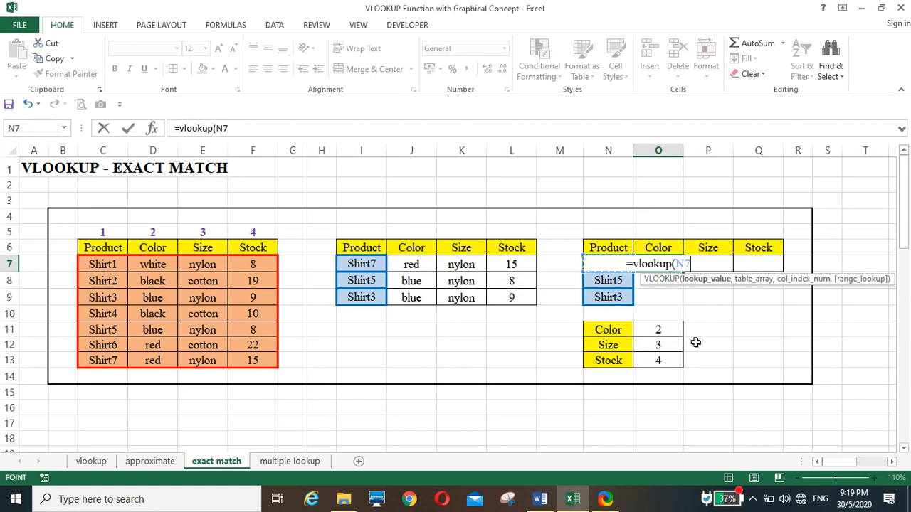
pyautogui.press('Right')
pyautogui.write(',')
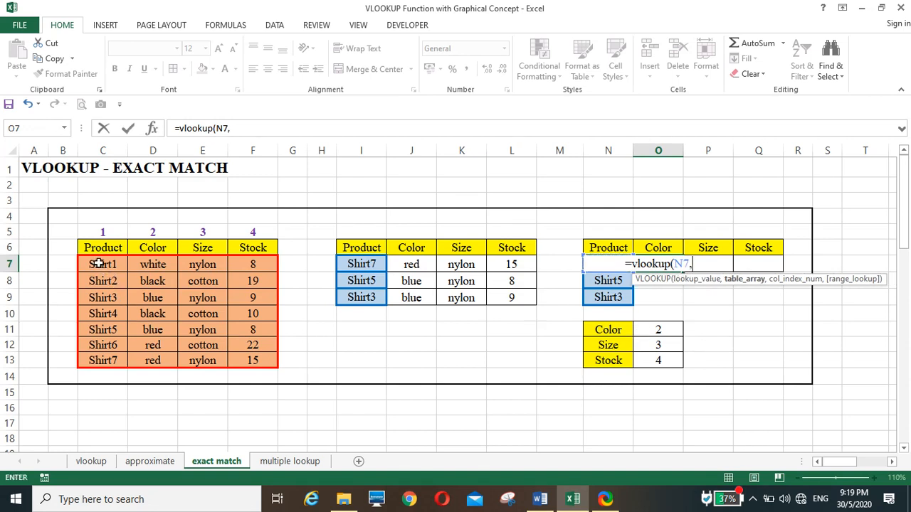
pyautogui.moveTo(99, 263); pyautogui.dragTo(250, 357)
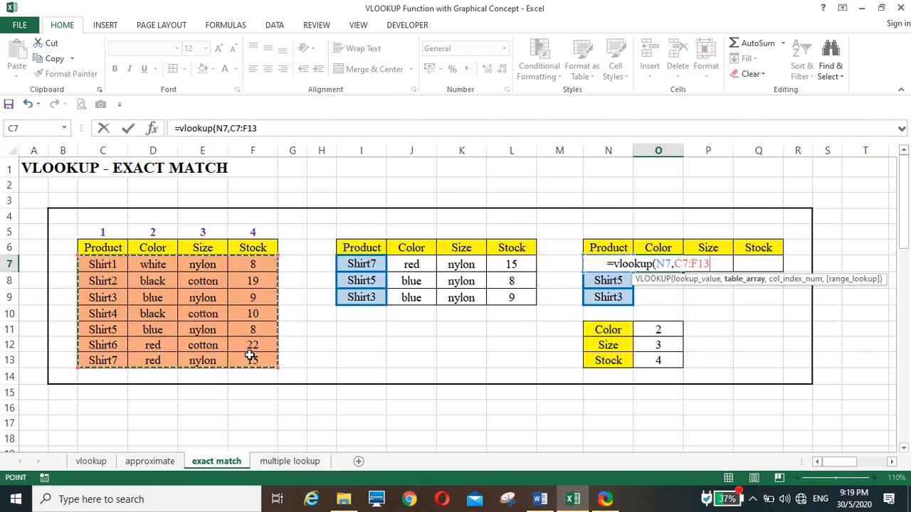
pyautogui.write(',')
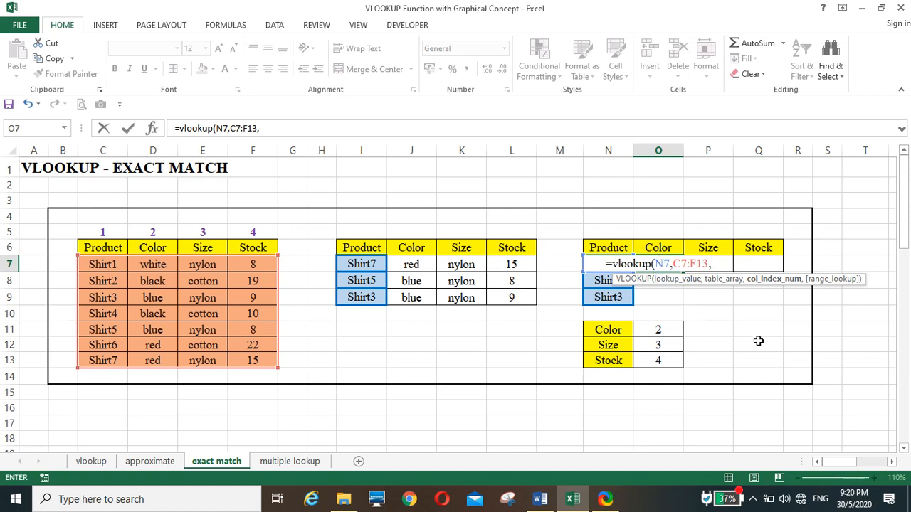
pyautogui.write('vlookup')
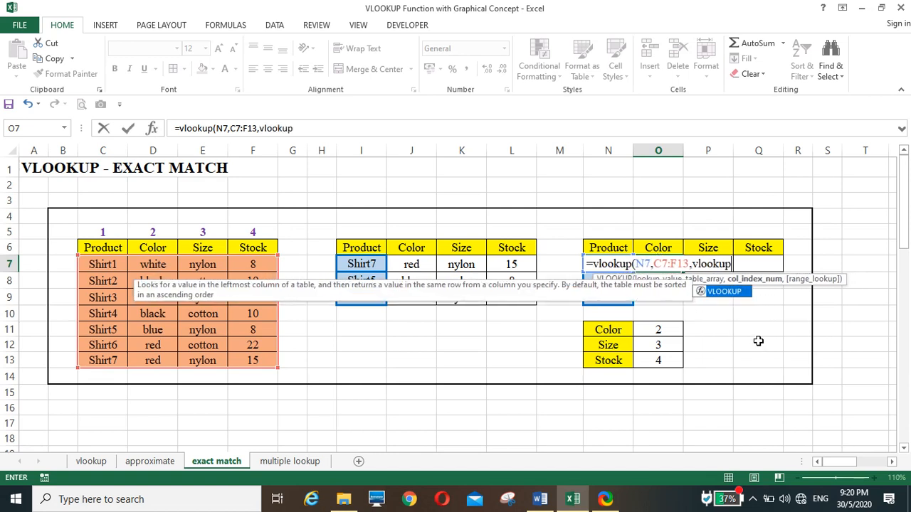
pyautogui.write('(')
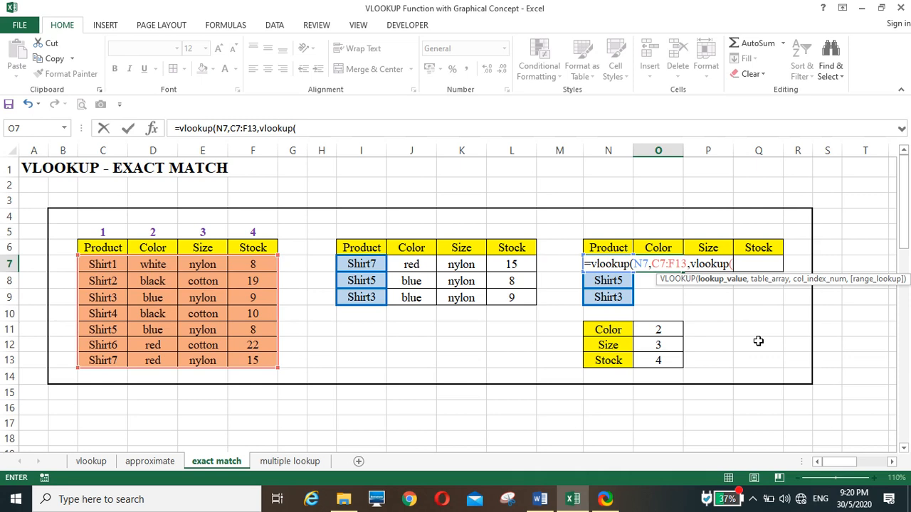
pyautogui.press('BackSpace')
pyautogui.press('BackSpace')
pyautogui.press('BackSpace')
pyautogui.press('BackSpace')
pyautogui.press('BackSpace')
pyautogui.press('BackSpace')
pyautogui.press('BackSpace')
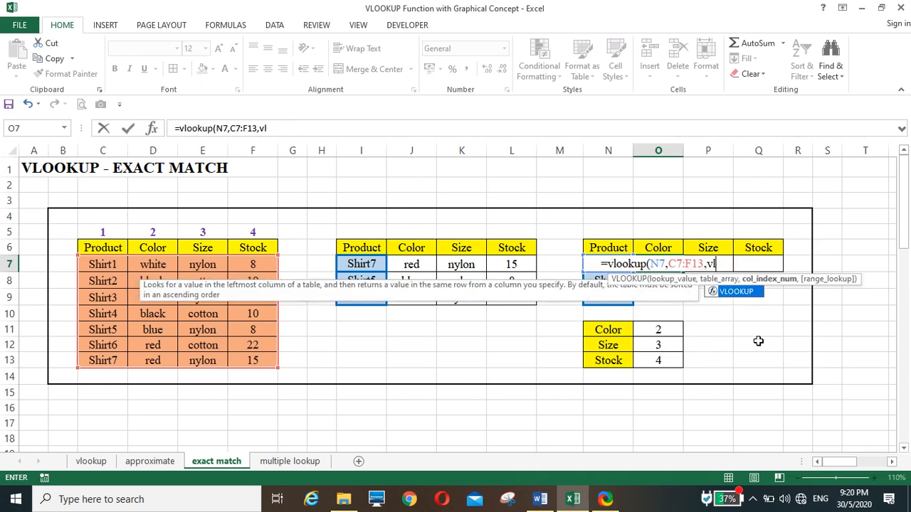
pyautogui.press('BackSpace')
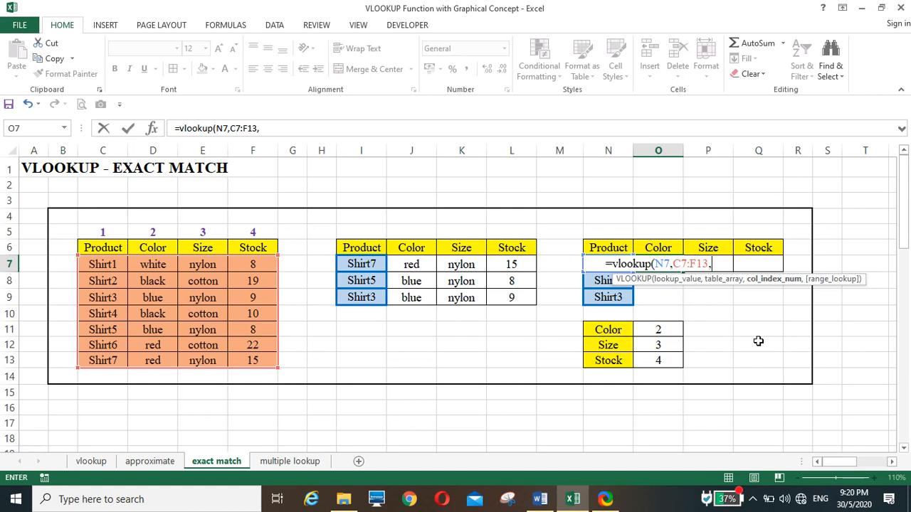
# Step: Complete the VLOOKUP formula in O7 with column index 2 and exact-match argument 0
pyautogui.write('2,')
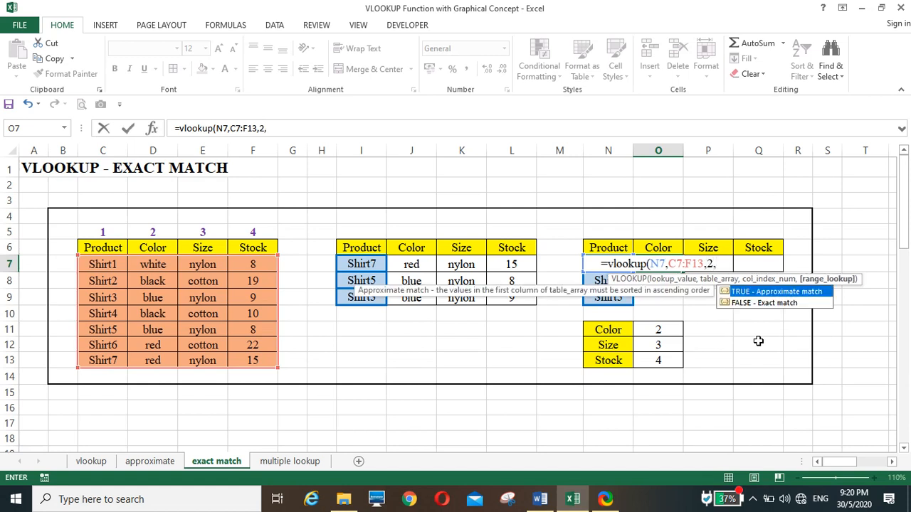
pyautogui.write('0)')
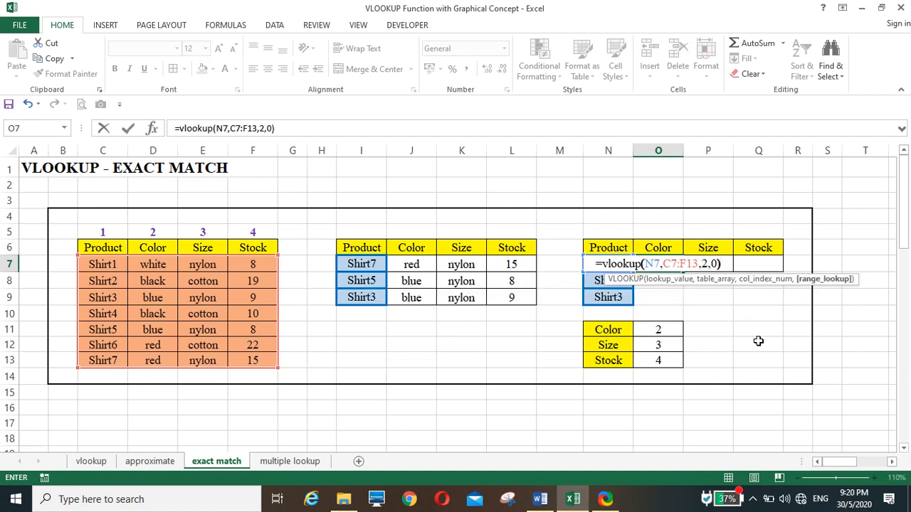
pyautogui.press('Return')
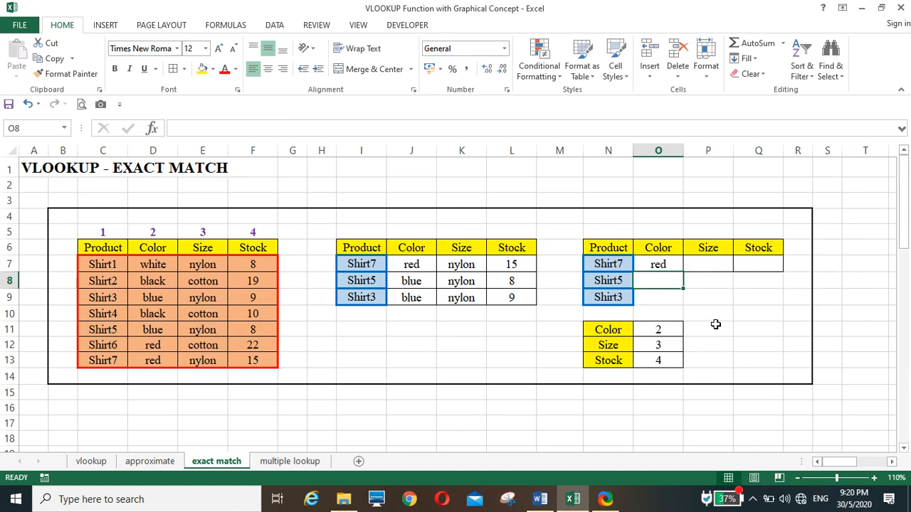
# Step: Replace the column index 2 in O7's VLOOKUP formula with a nested VLOOKUP that takes O6 as its lookup value
pyautogui.click(655, 262)
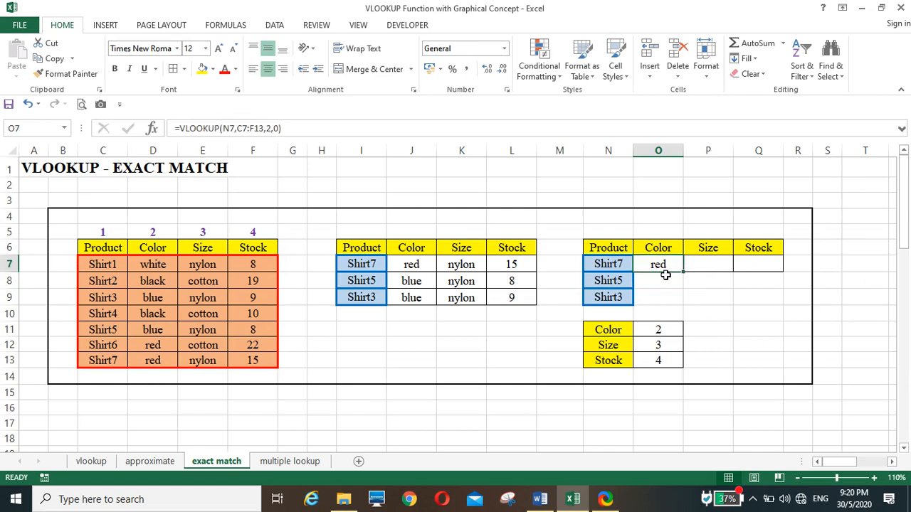
pyautogui.click(272, 126)
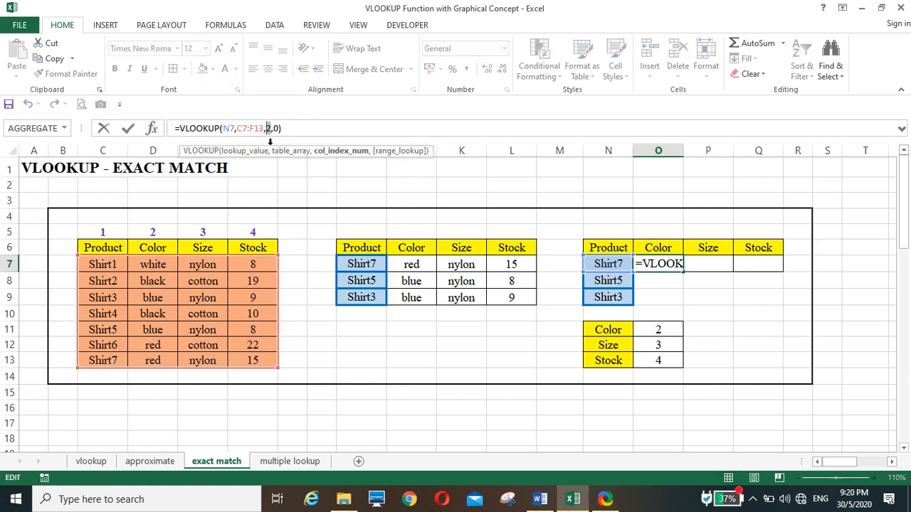
pyautogui.write('vlookup')
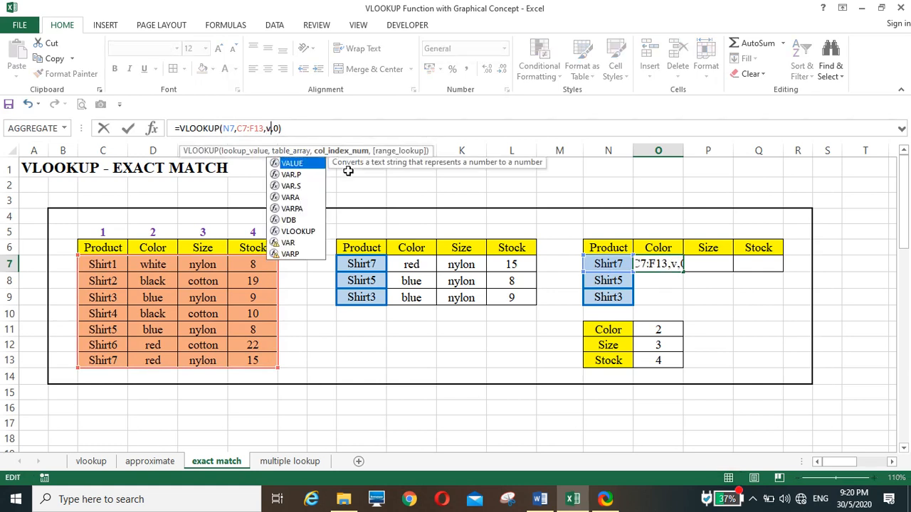
pyautogui.write('(')
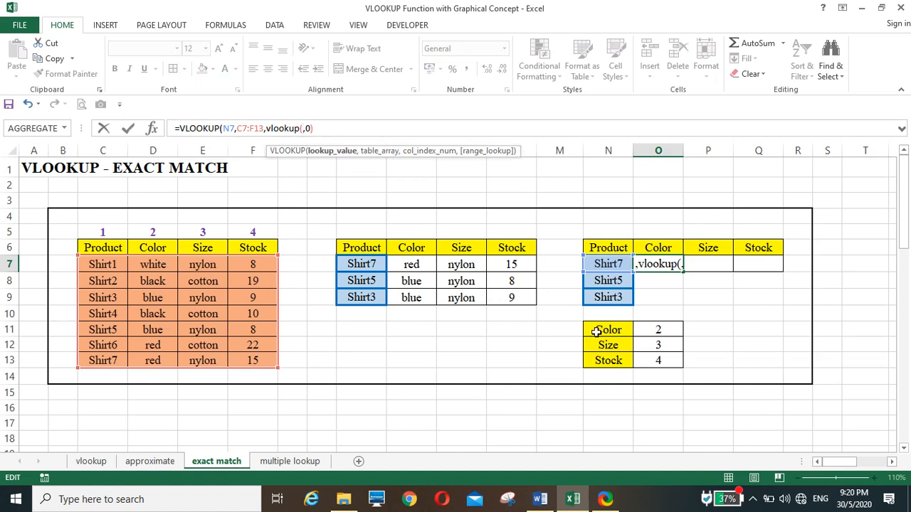
pyautogui.moveTo(602, 328); pyautogui.dragTo(655, 356)
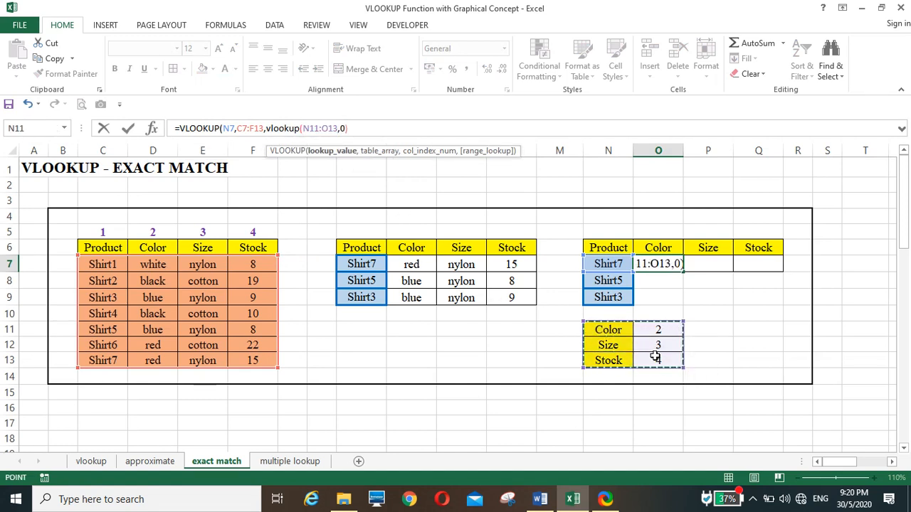
pyautogui.click(655, 249)
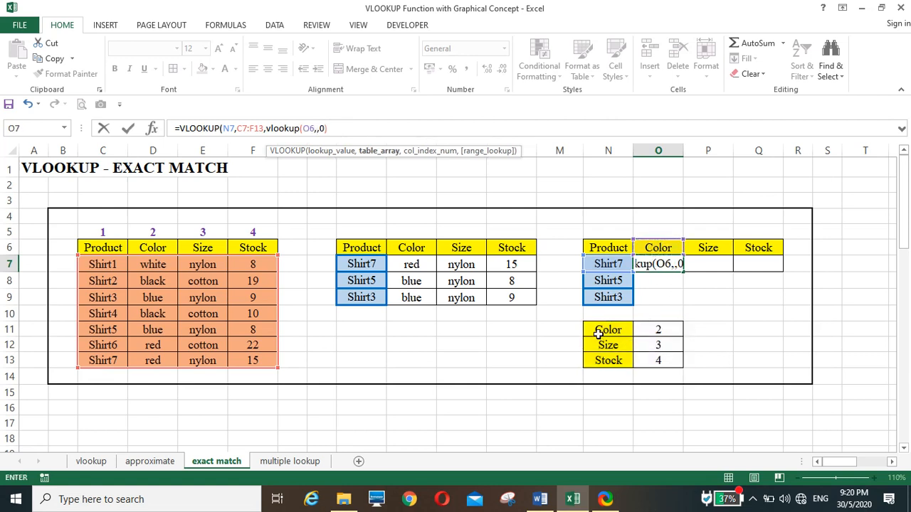
# Step: Complete the nested VLOOKUP in O7 with table range N11:O13, column index 2 and exact-match argument 0
pyautogui.write(',')
pyautogui.moveTo(597, 331); pyautogui.dragTo(649, 356)
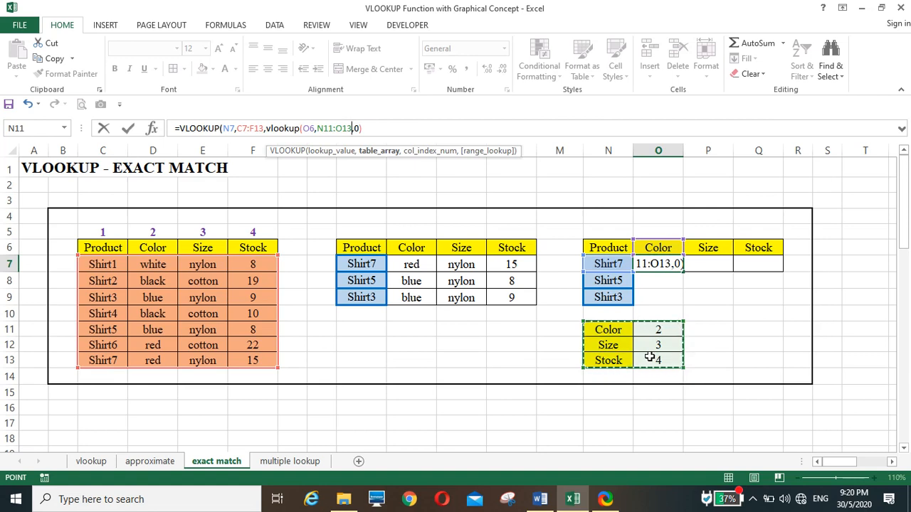
pyautogui.write(',2')
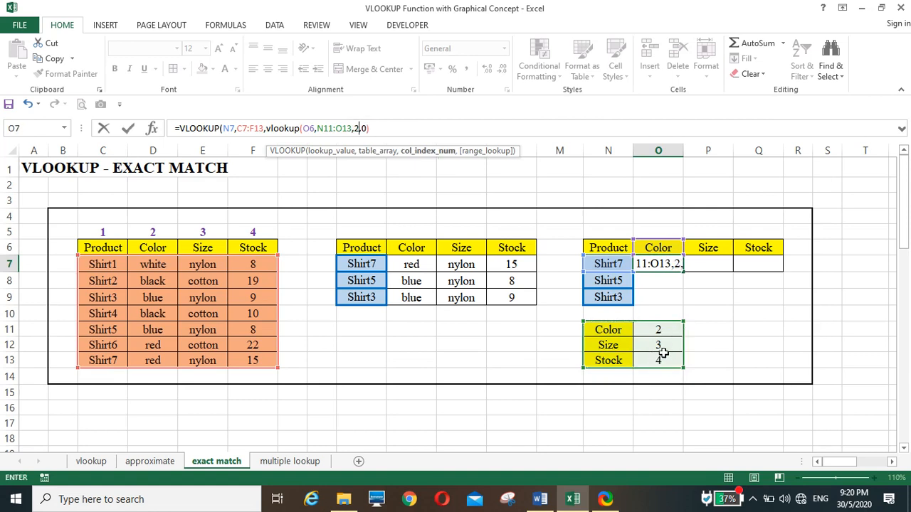
pyautogui.write(',0)')
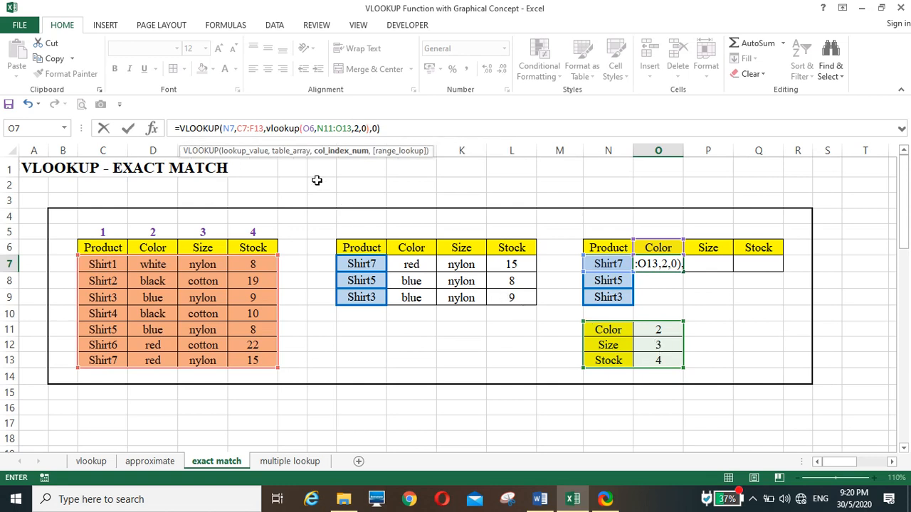
pyautogui.click(266, 128)
pyautogui.press('Return')
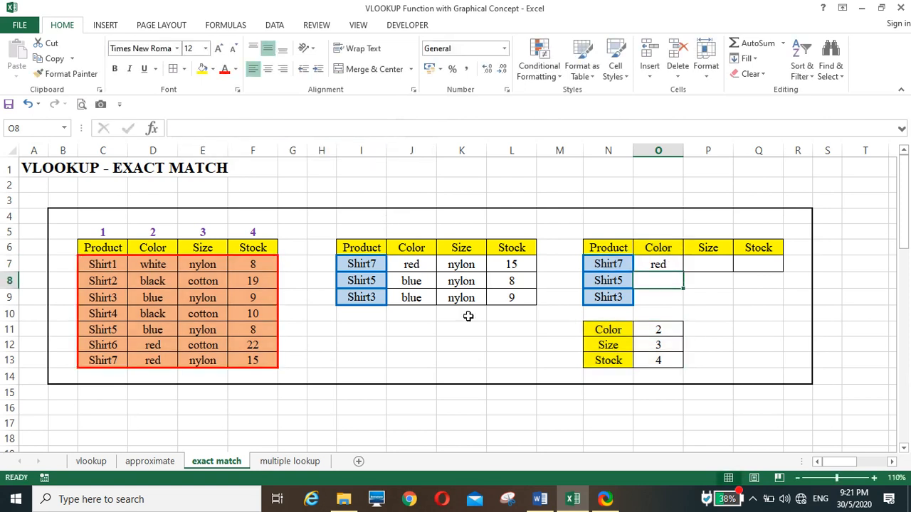
# Step: In O7's outer VLOOKUP, lock the lookup value as $N7 and the table range as $C$7:$F$13
pyautogui.click(658, 265)
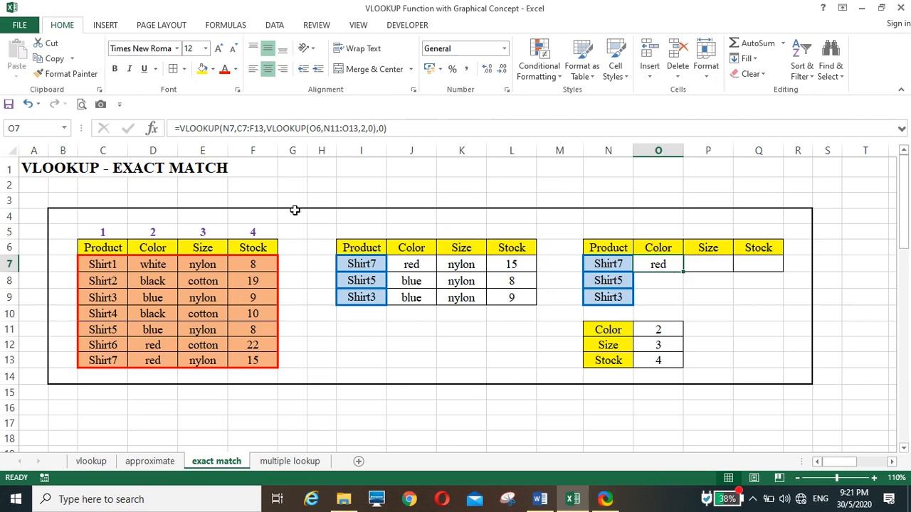
pyautogui.click(229, 128)
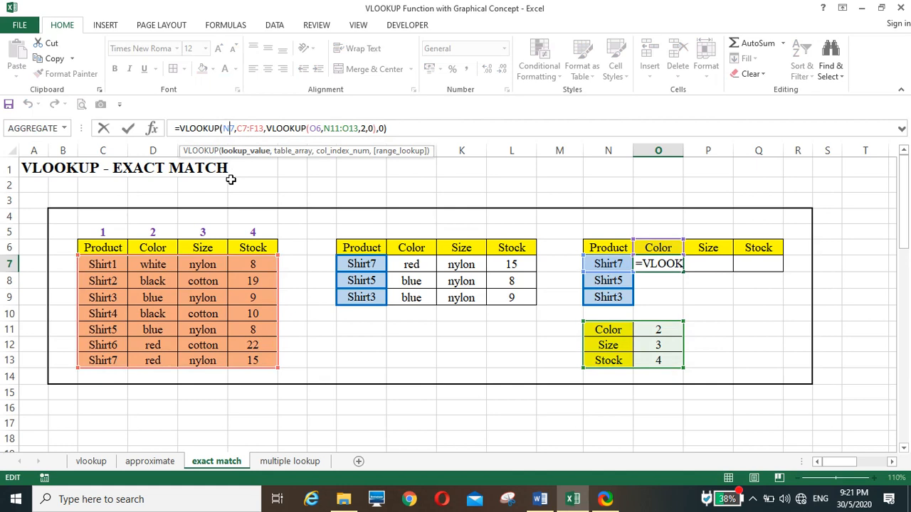
pyautogui.press('F4')
pyautogui.press('F4')
pyautogui.press('F4')
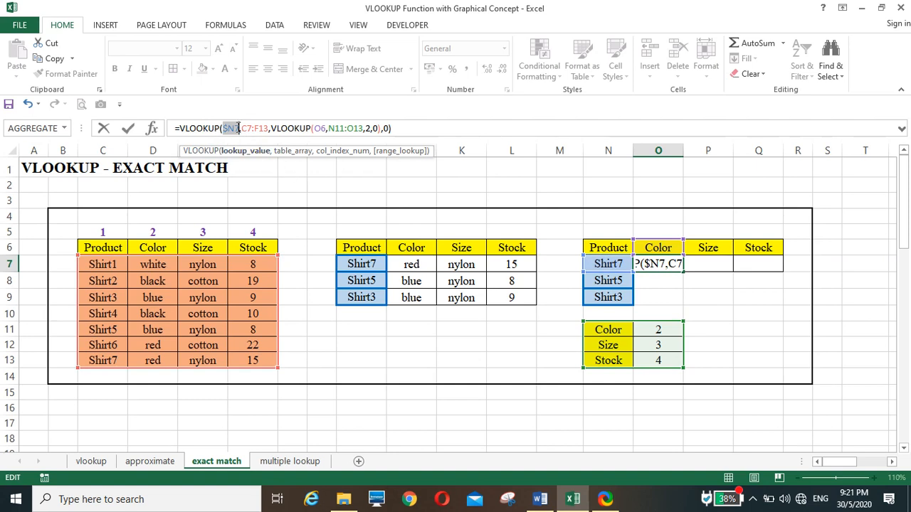
pyautogui.click(246, 129)
pyautogui.press('F4')
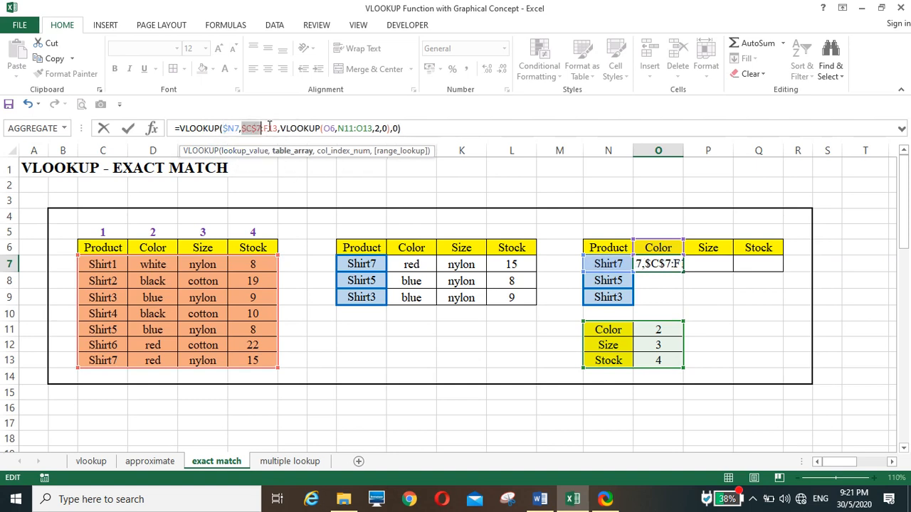
pyautogui.click(269, 128)
pyautogui.press('F4')
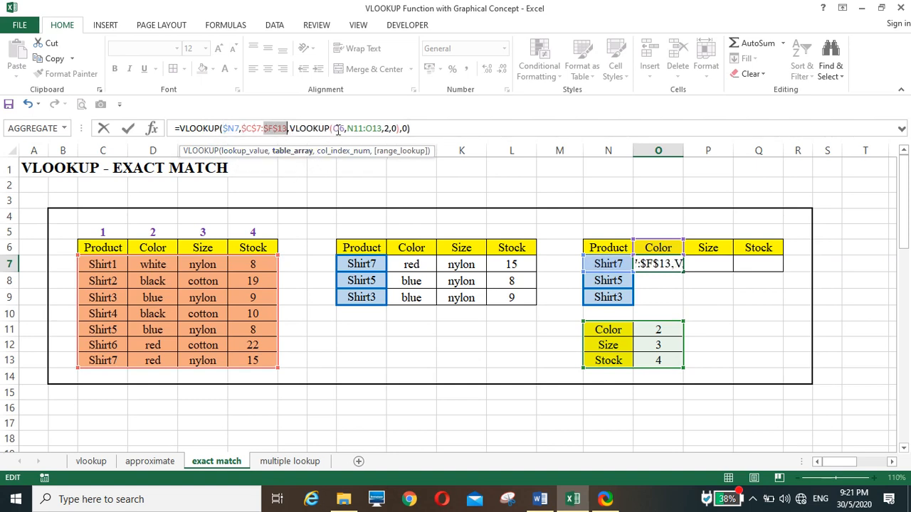
# Step: In O7's nested VLOOKUP, lock the lookup value as O$6 and the table range as $N$11:$O$13
pyautogui.click(338, 129)
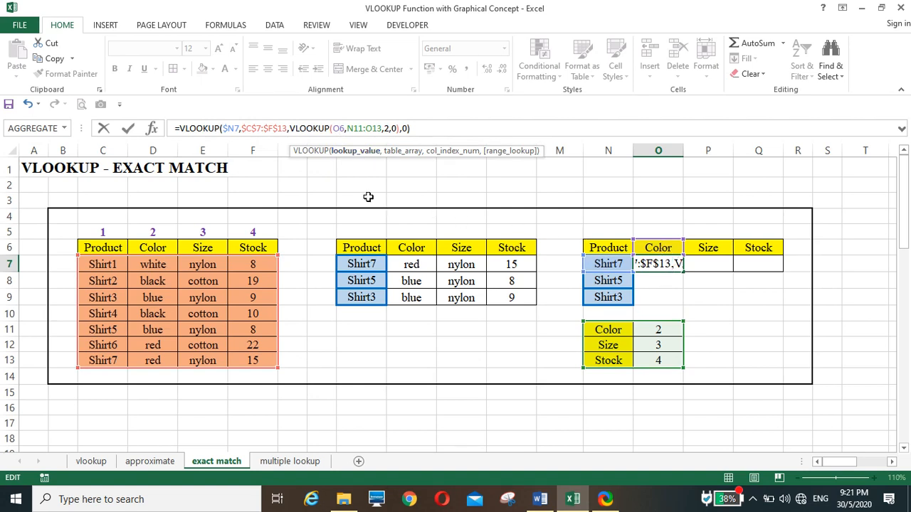
pyautogui.press('F4')
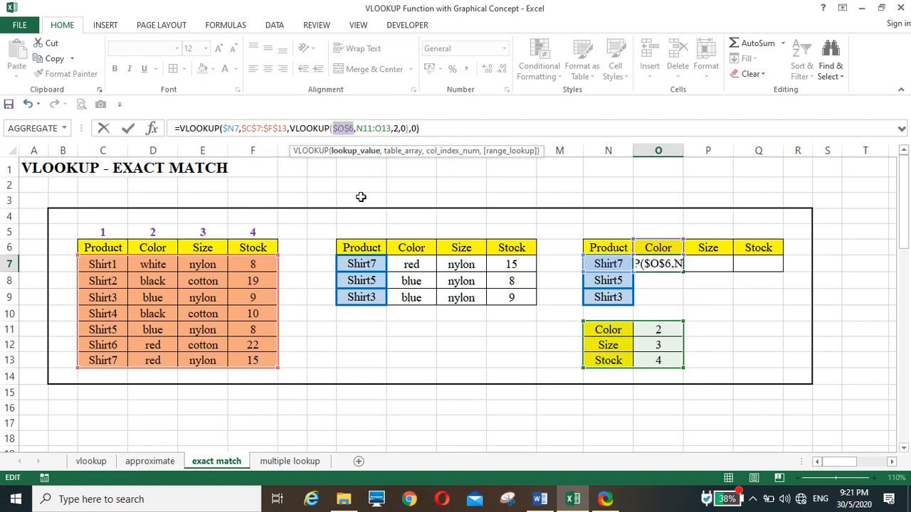
pyautogui.press('F4')
pyautogui.click(358, 129)
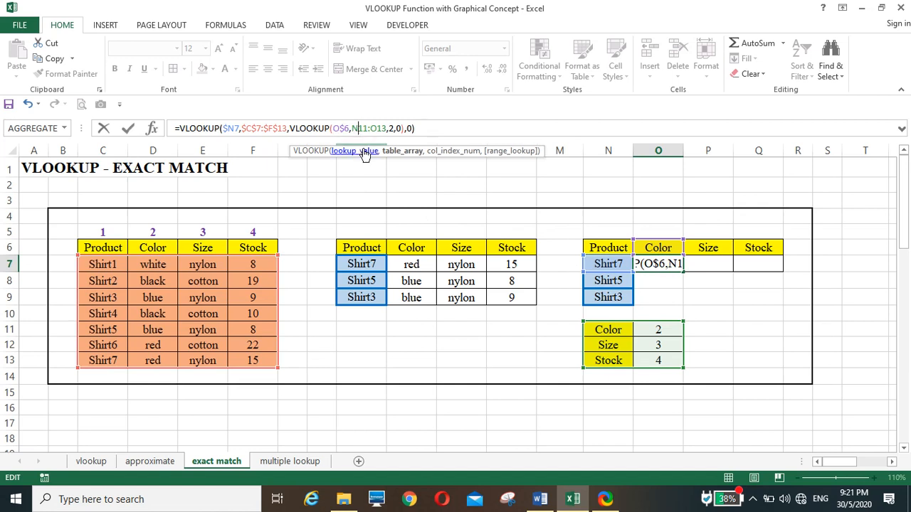
pyautogui.press('F4')
pyautogui.click(384, 129)
pyautogui.press('F4')
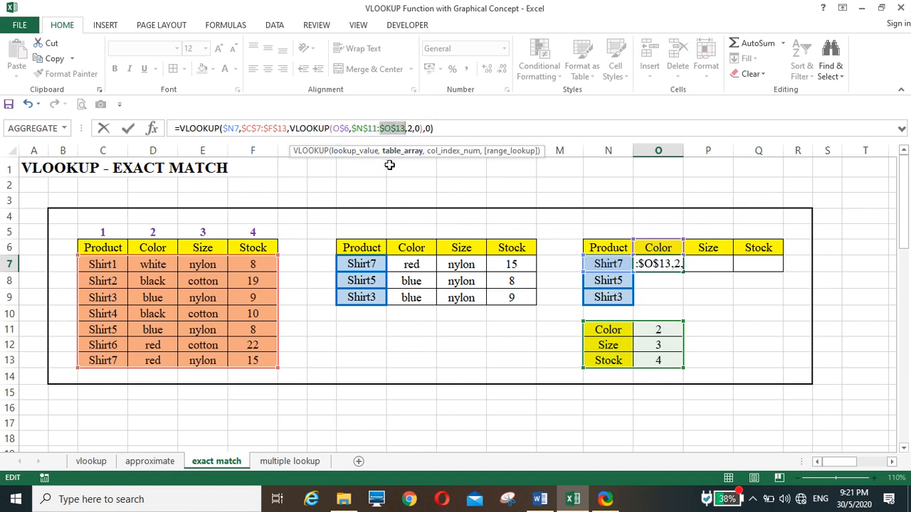
pyautogui.press('Return')
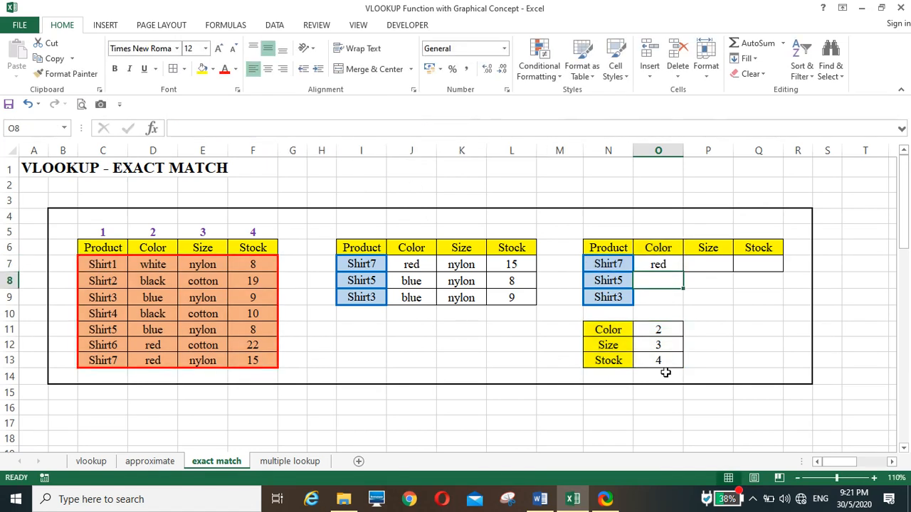
# Step: Fill the formula from O7 across the results range O7:Q9 and check the copied formula in O9
pyautogui.click(662, 265)
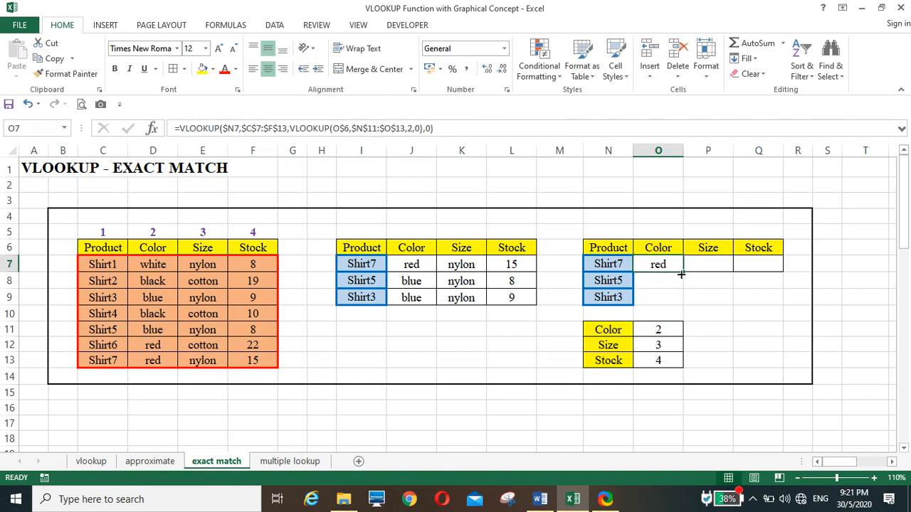
pyautogui.moveTo(681, 271); pyautogui.dragTo(783, 308)
pyautogui.click(765, 342)
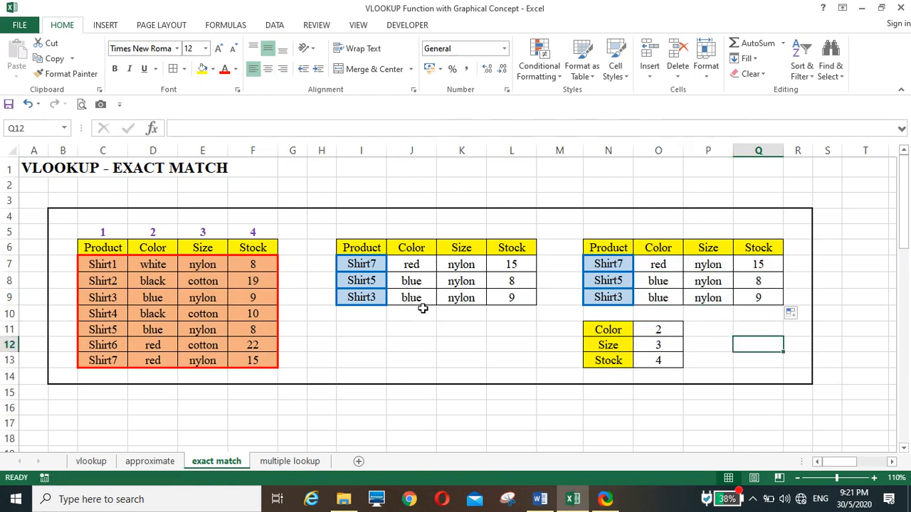
pyautogui.click(661, 298)
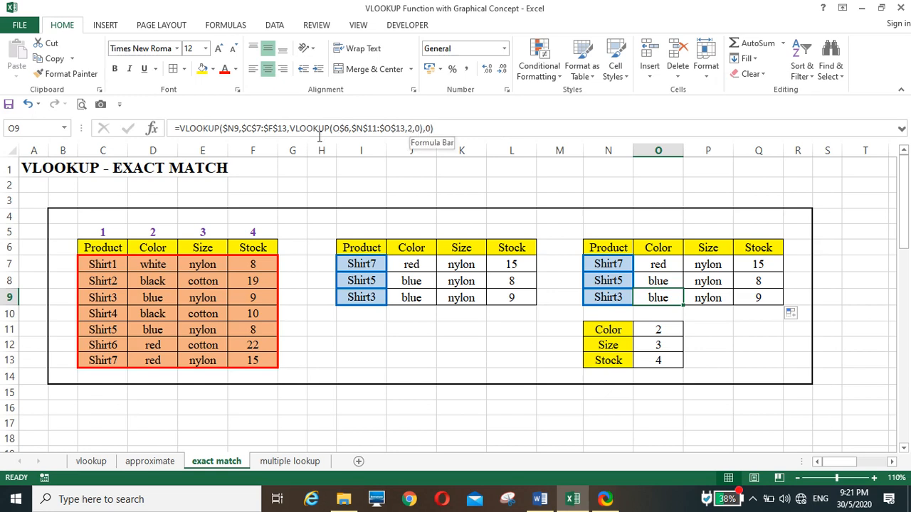
pyautogui.click(482, 344)
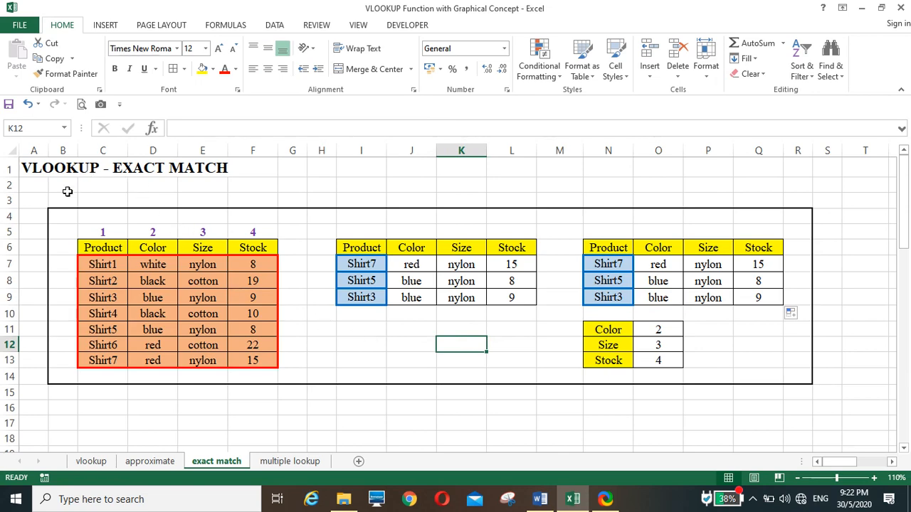
# Step: Open the multiple lookup sheet and review the product, color and size lookup values in K6:M6
pyautogui.click(287, 461)
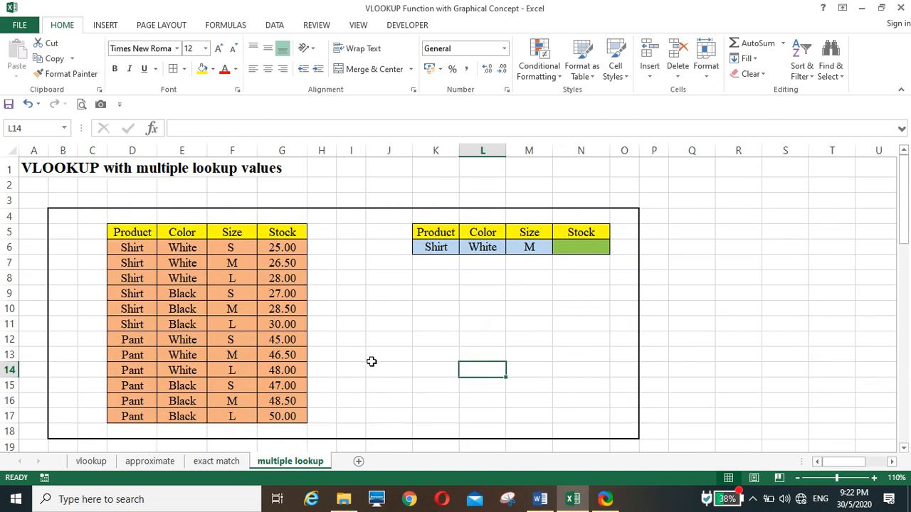
pyautogui.click(378, 303)
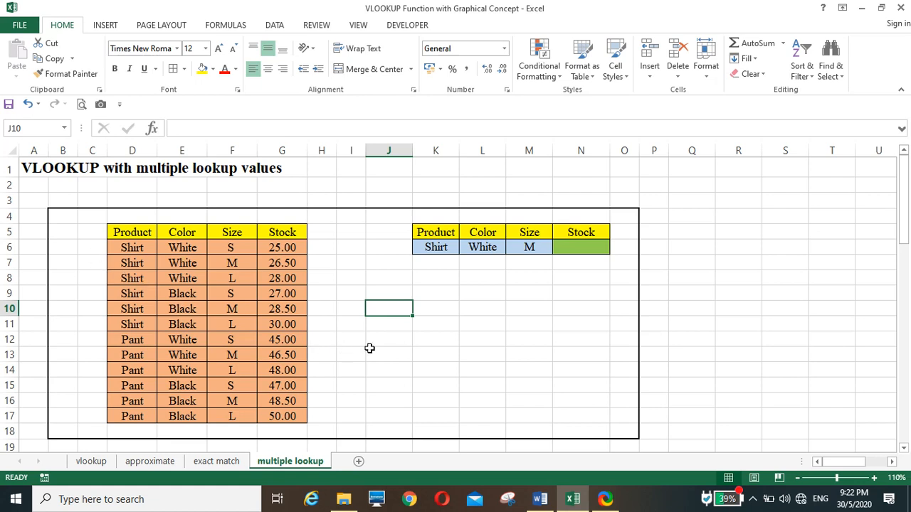
pyautogui.click(435, 247)
pyautogui.click(482, 248)
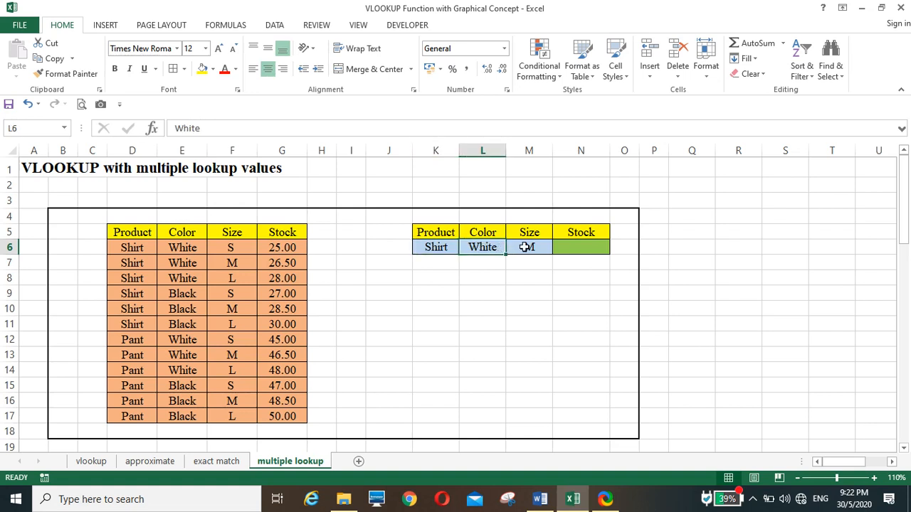
pyautogui.click(525, 247)
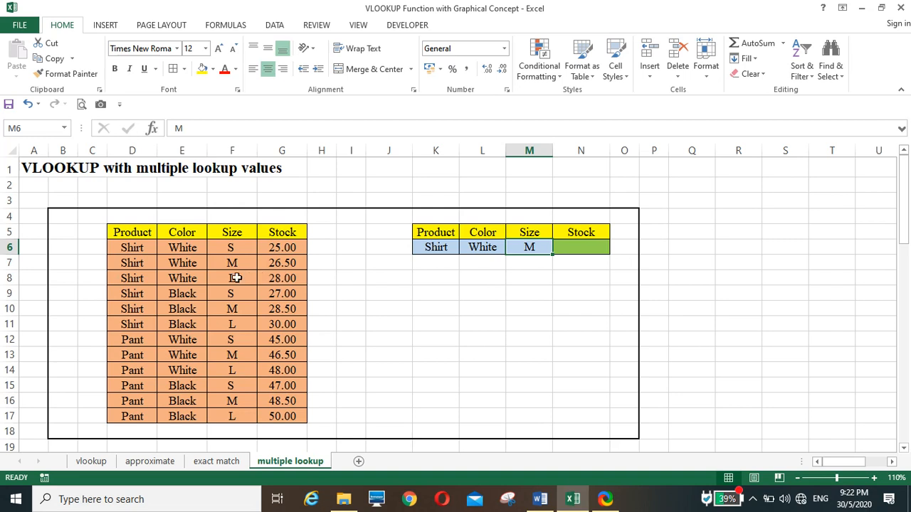
# Step: Enter the formula =D6&E6&F6 in C6 to join the product, color and size into one key
pyautogui.click(98, 247)
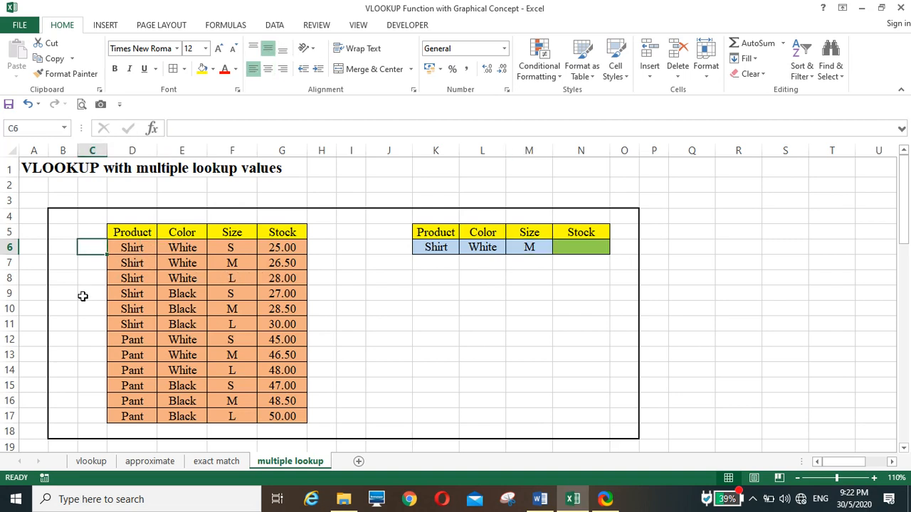
pyautogui.write('=')
pyautogui.click(133, 249)
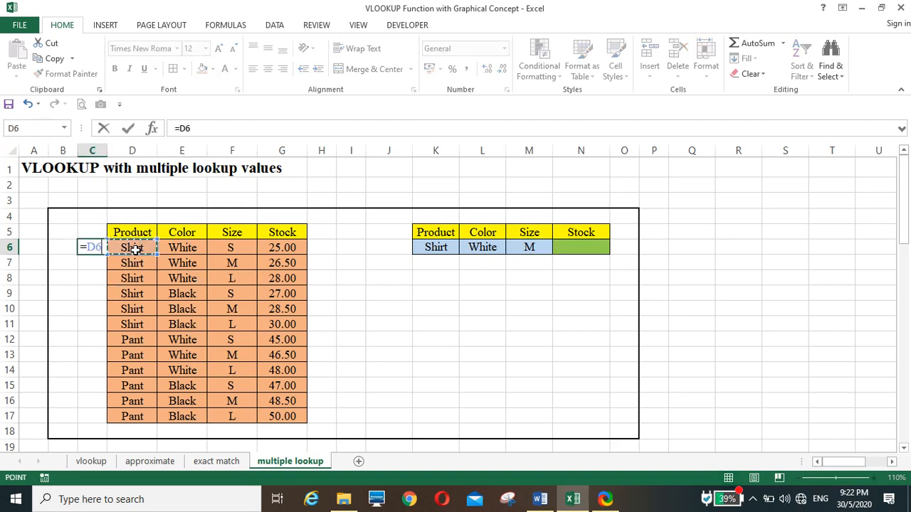
pyautogui.write('&')
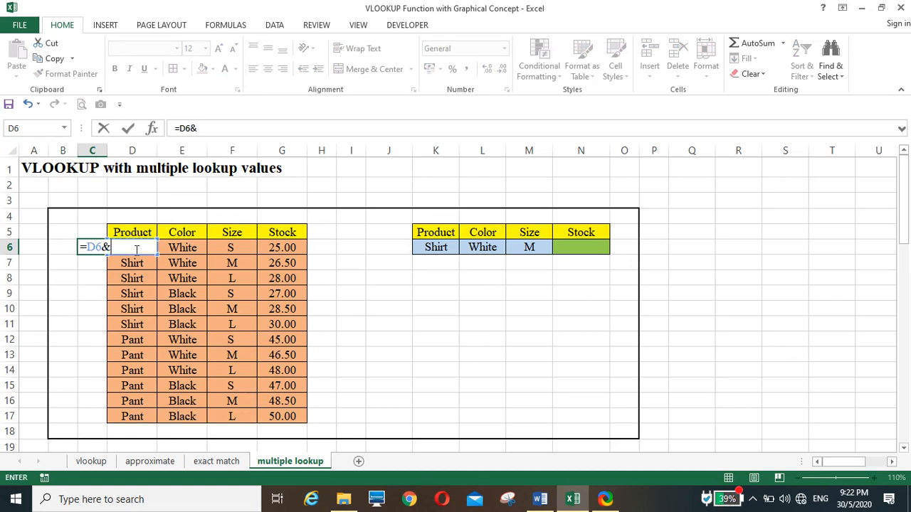
pyautogui.press('Right')
pyautogui.press('Right')
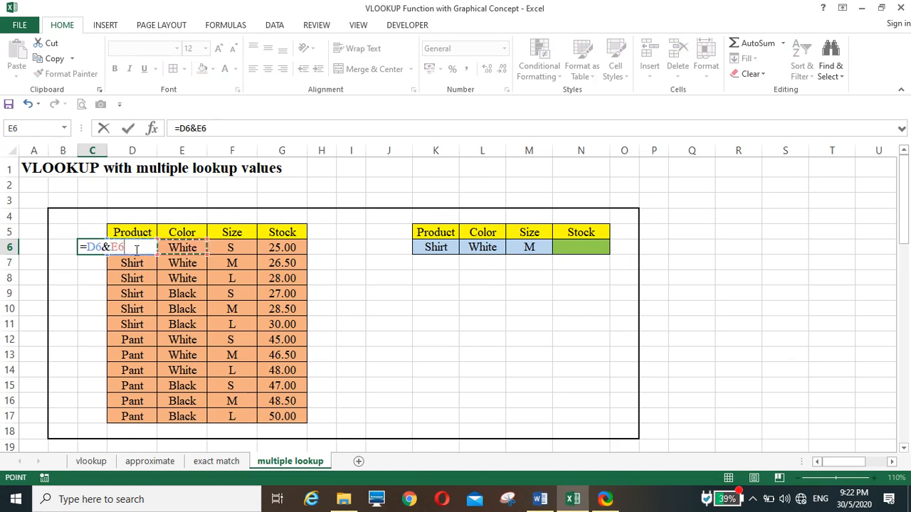
pyautogui.write('&')
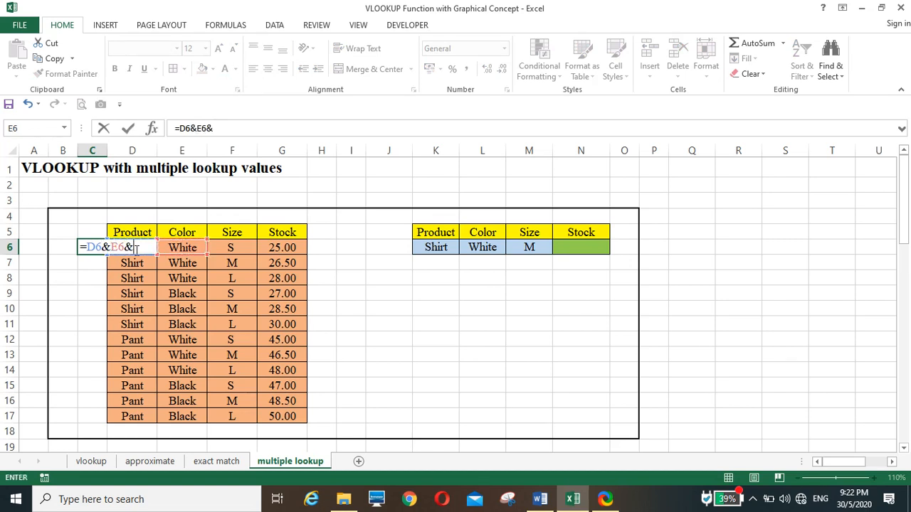
pyautogui.press('Right')
pyautogui.press('Right')
pyautogui.press('Right')
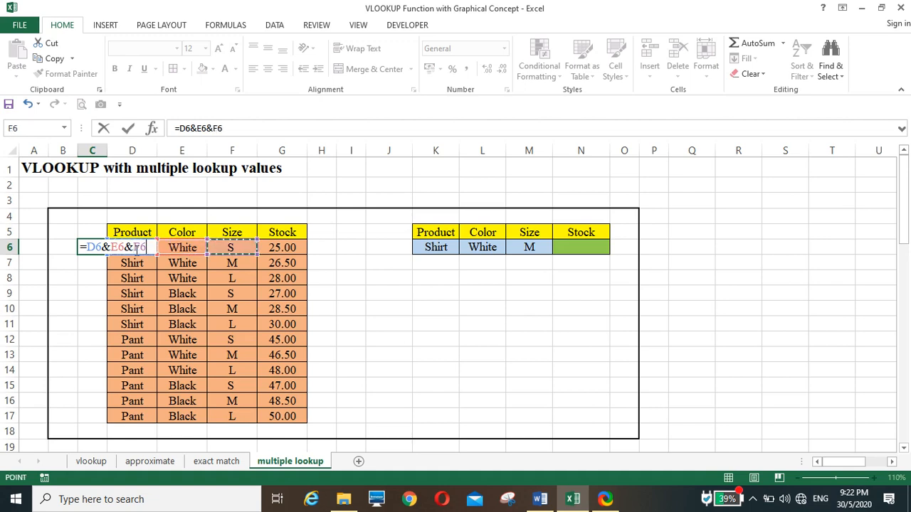
pyautogui.press('Return')
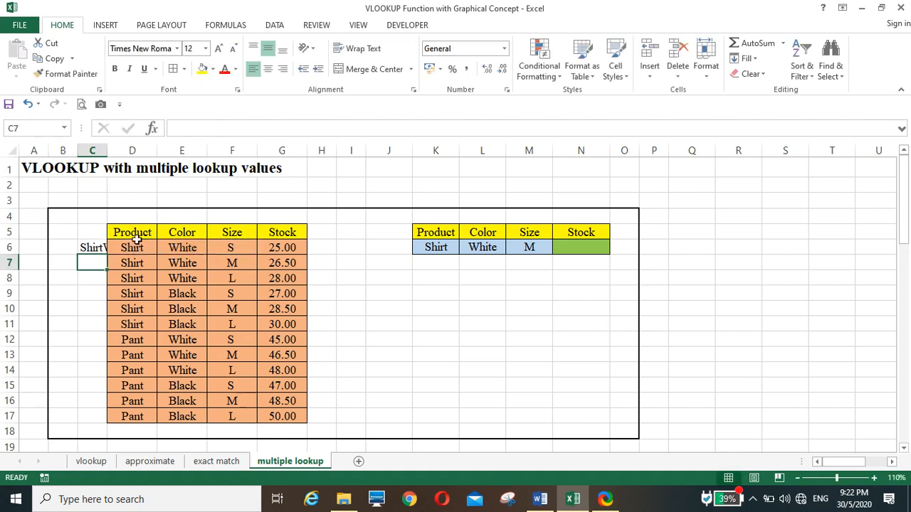
# Step: Fill the joined-key formula from C6 down to C17 for every product row
pyautogui.click(87, 247)
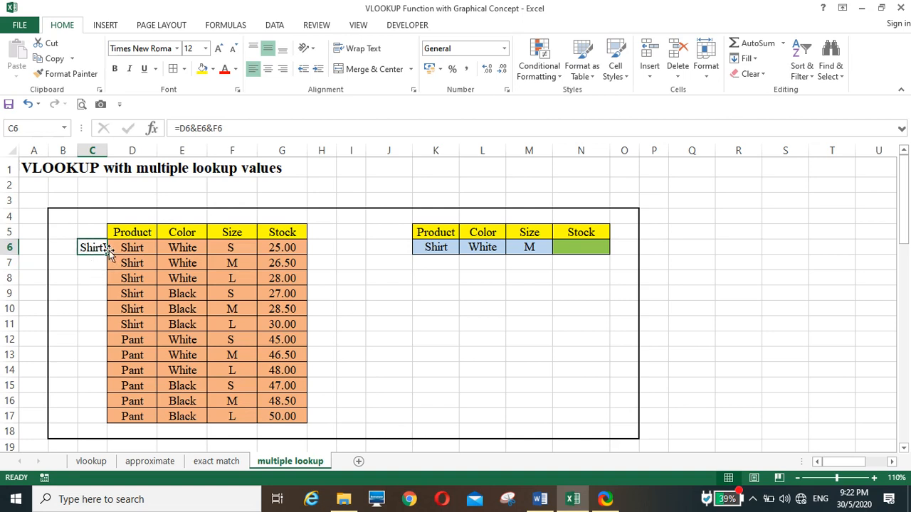
pyautogui.moveTo(109, 255); pyautogui.dragTo(103, 424)
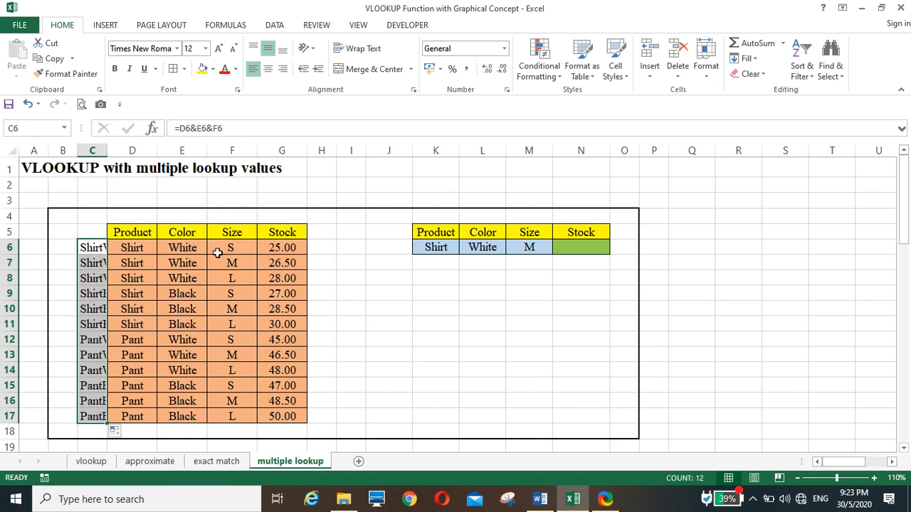
pyautogui.click(91, 247)
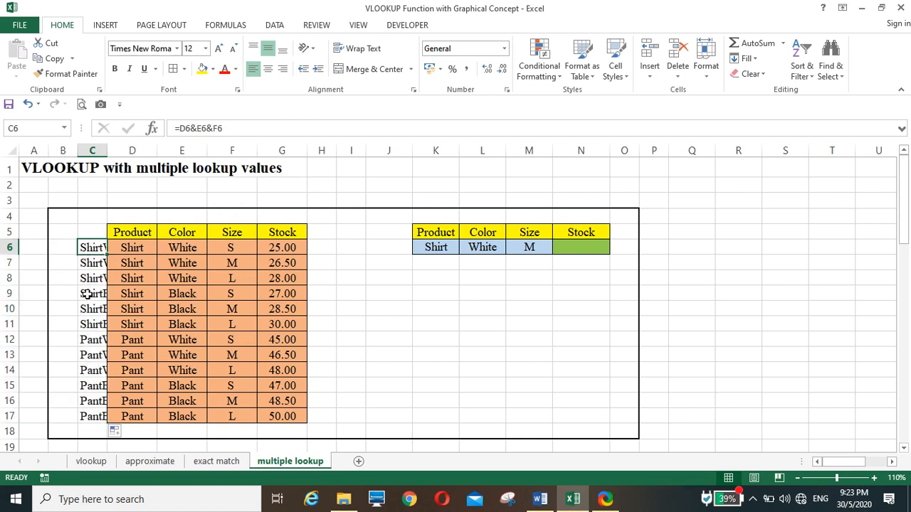
# Step: Copy the key formula from C7 into J6 and check that it joins K6, L6 and M6
pyautogui.click(384, 252)
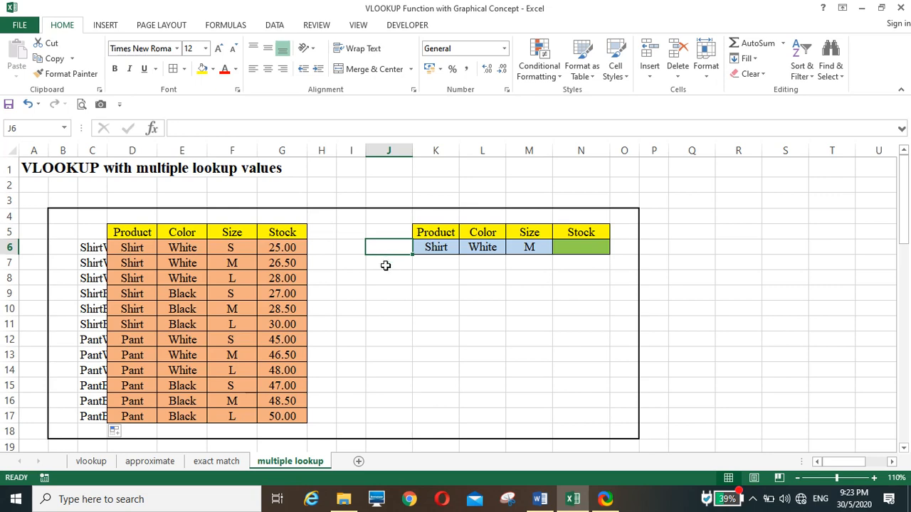
pyautogui.click(93, 263)
pyautogui.rightClick(93, 264)
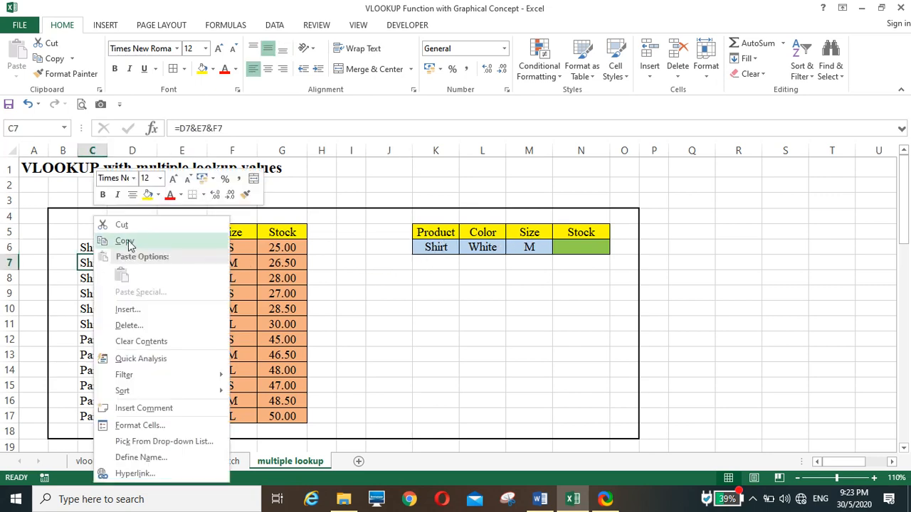
pyautogui.click(126, 240)
pyautogui.click(379, 248)
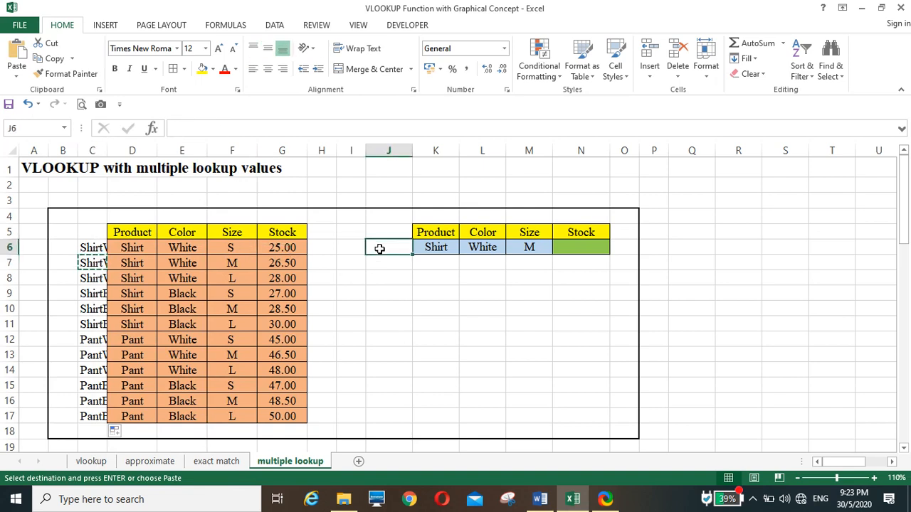
pyautogui.press('Return')
pyautogui.click(391, 303)
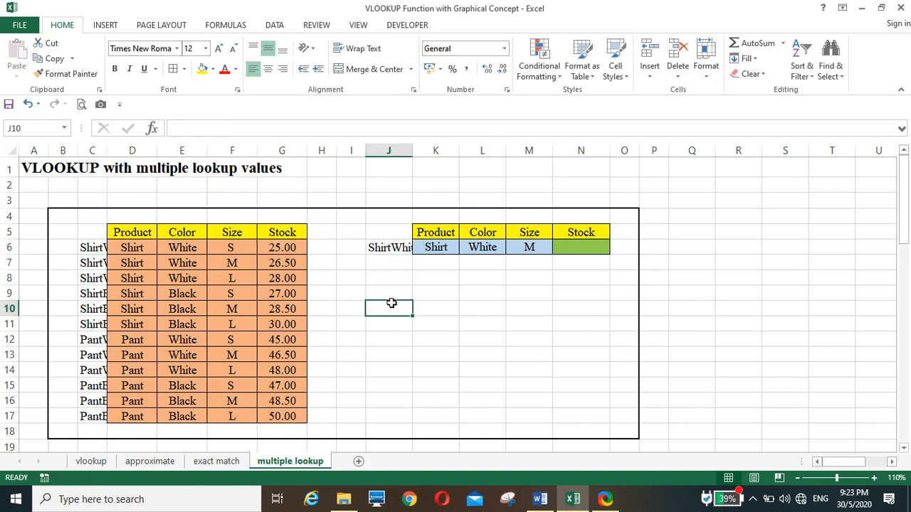
pyautogui.click(390, 249)
pyautogui.doubleClick(384, 249)
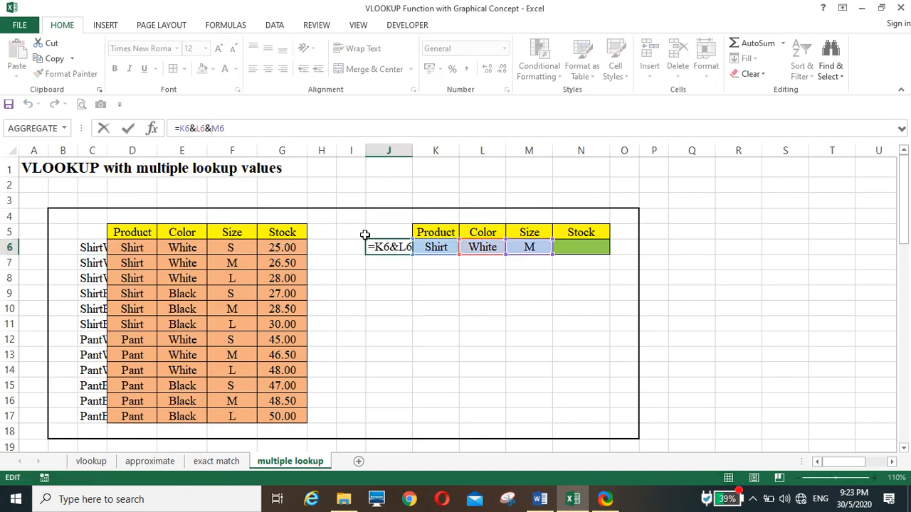
pyautogui.press('Escape')
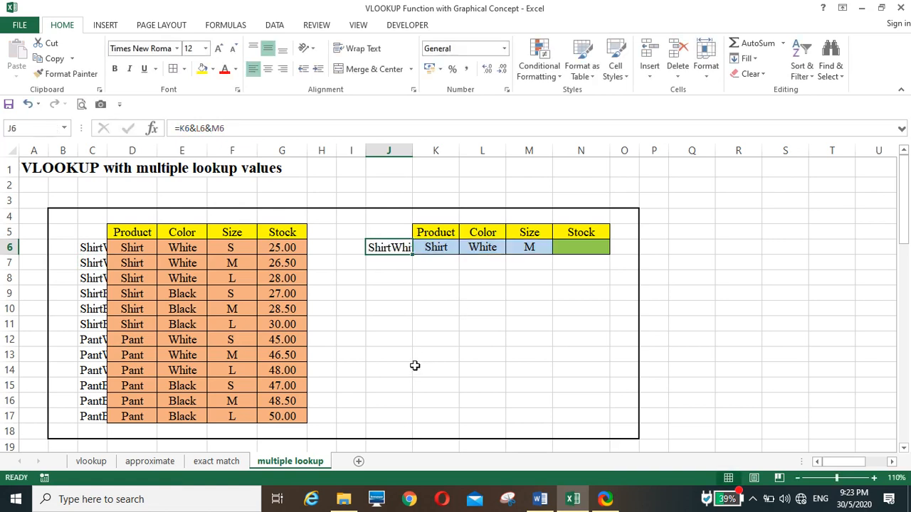
pyautogui.click(416, 367)
# Step: Enter =VLOOKUP(J6,C6:G17,5,0) in N6 to return the stock for the joined lookup key
pyautogui.click(573, 249)
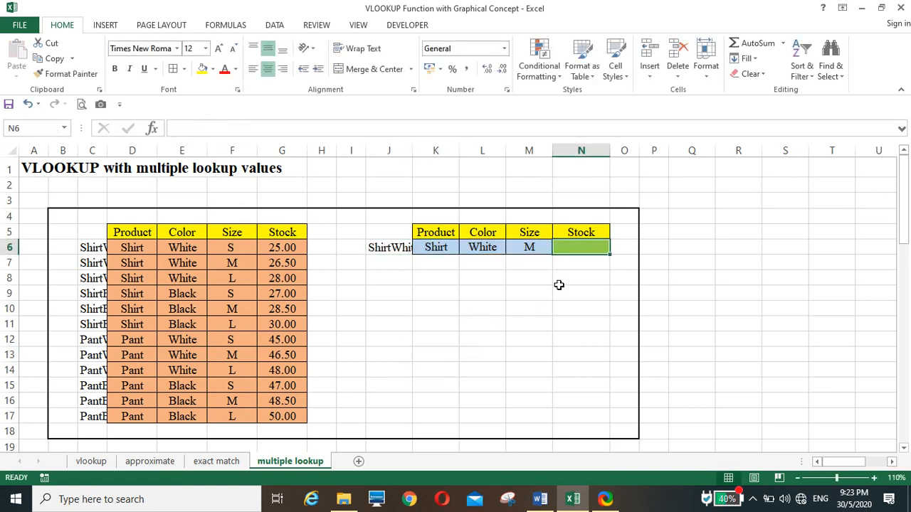
pyautogui.write('=vloo')
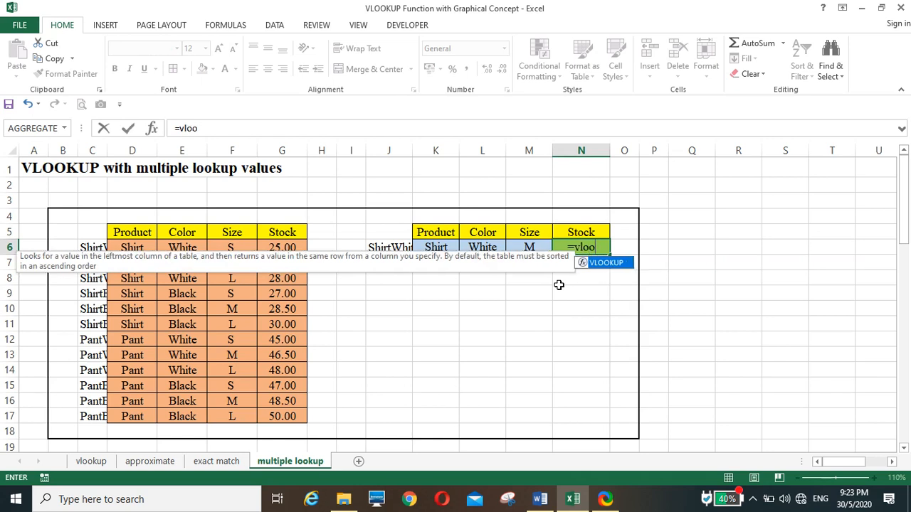
pyautogui.write('kup(')
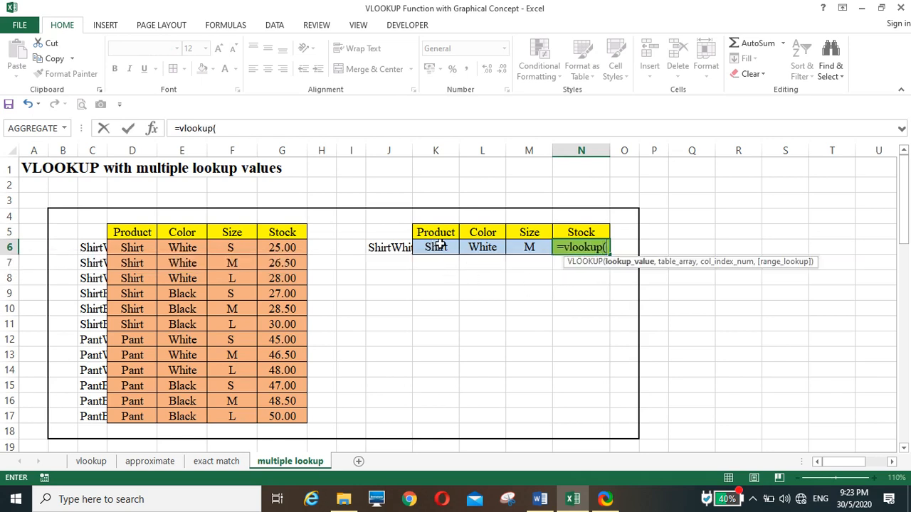
pyautogui.click(393, 249)
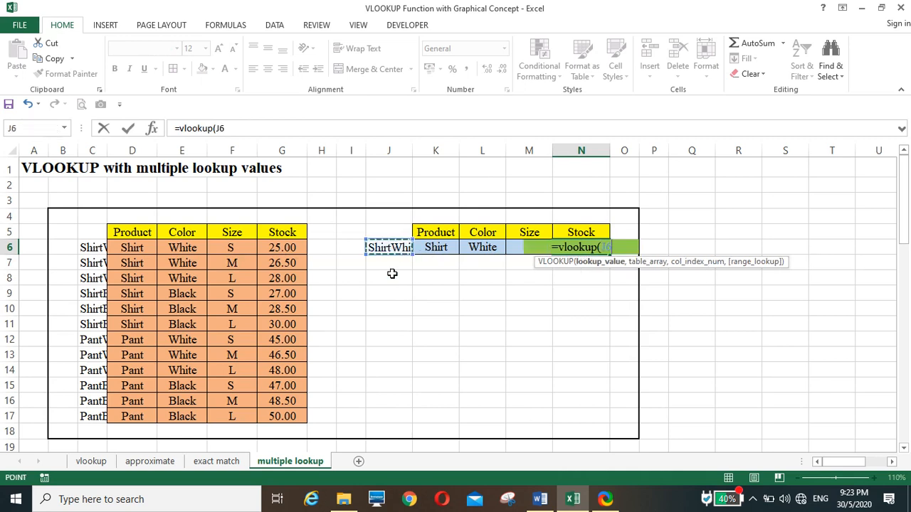
pyautogui.write(',')
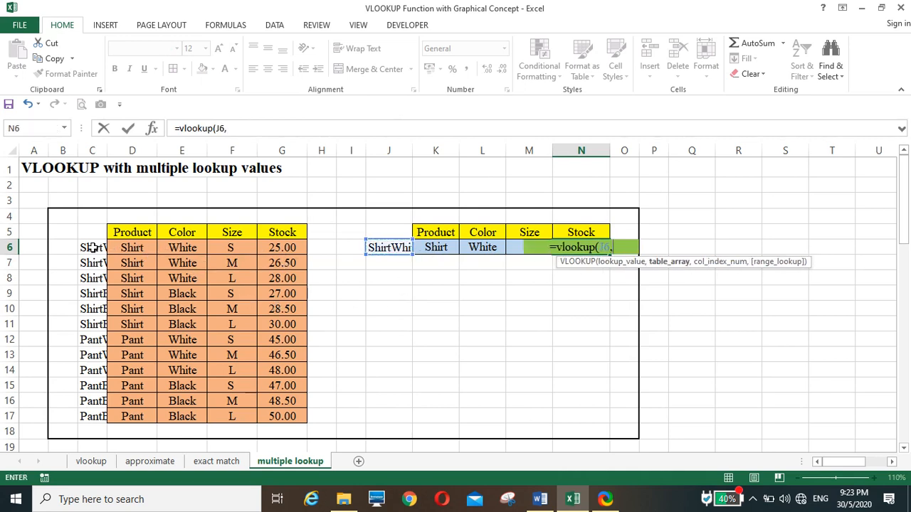
pyautogui.moveTo(92, 247); pyautogui.dragTo(305, 418)
pyautogui.write(',')
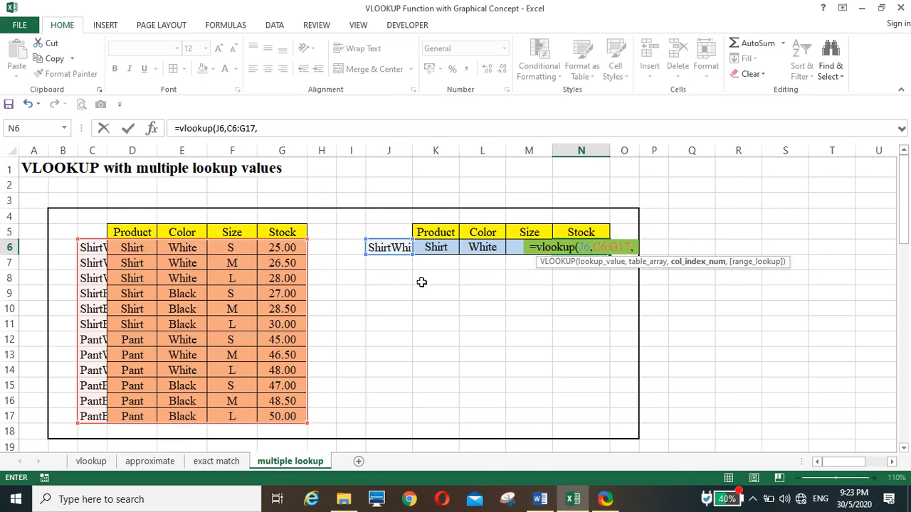
pyautogui.write('5,0)')
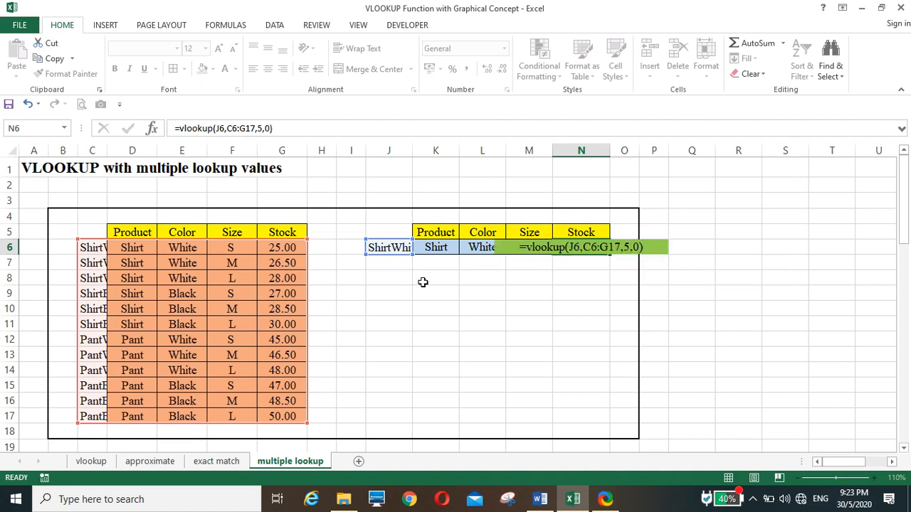
pyautogui.press('Return')
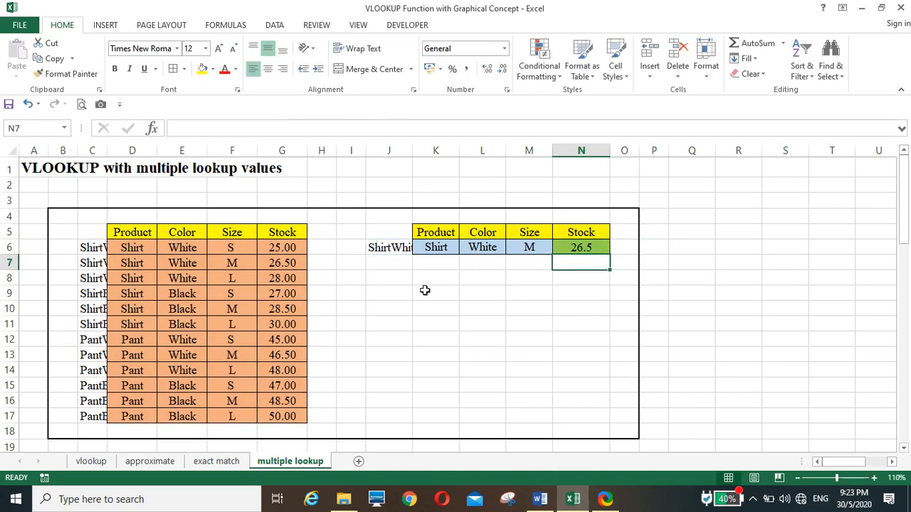
# Step: Review the stock result in N6 and format it with two decimal places
pyautogui.click(569, 246)
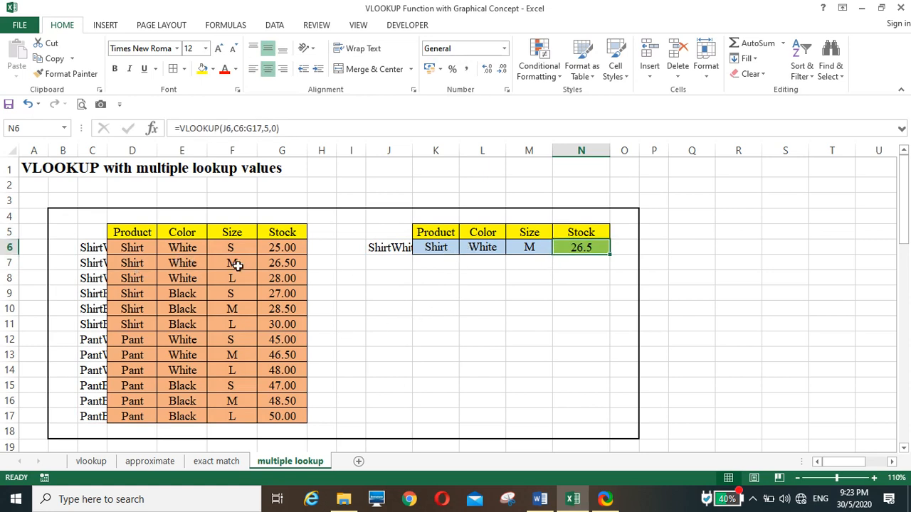
pyautogui.click(581, 268)
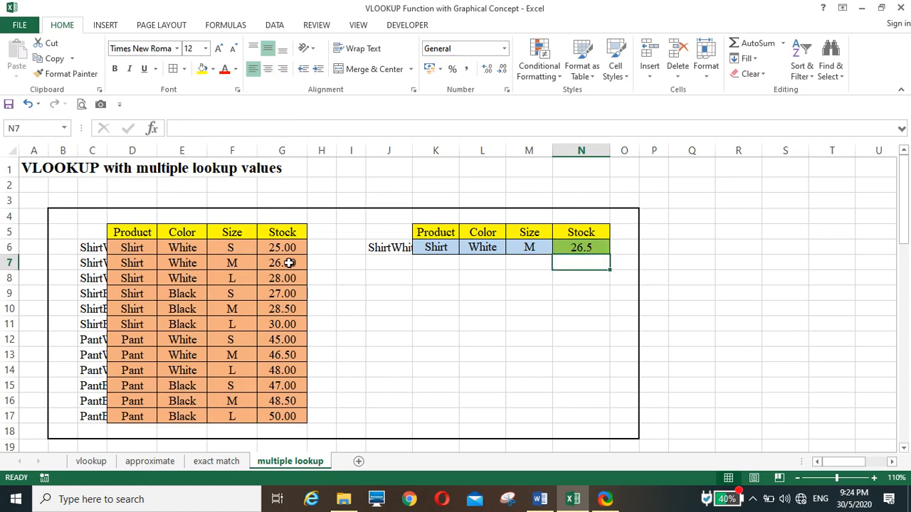
pyautogui.click(565, 249)
pyautogui.click(487, 68)
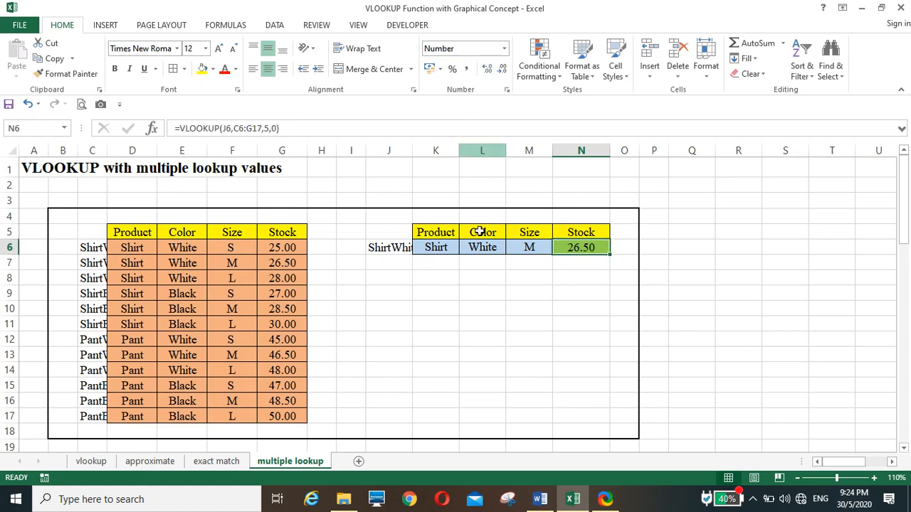
pyautogui.click(480, 293)
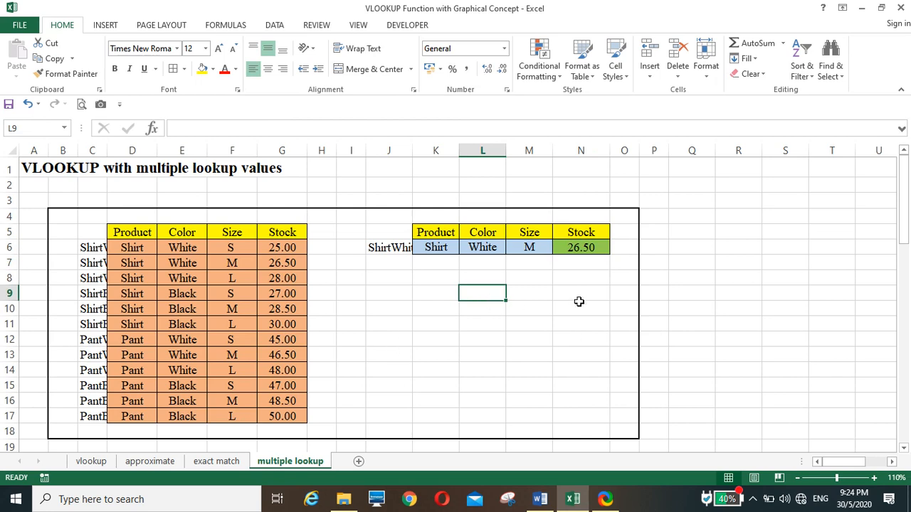
pyautogui.click(564, 337)
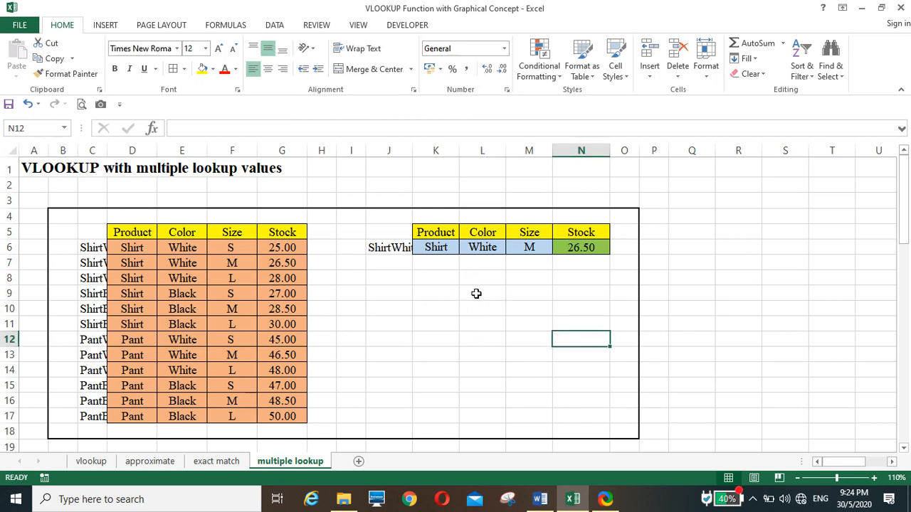